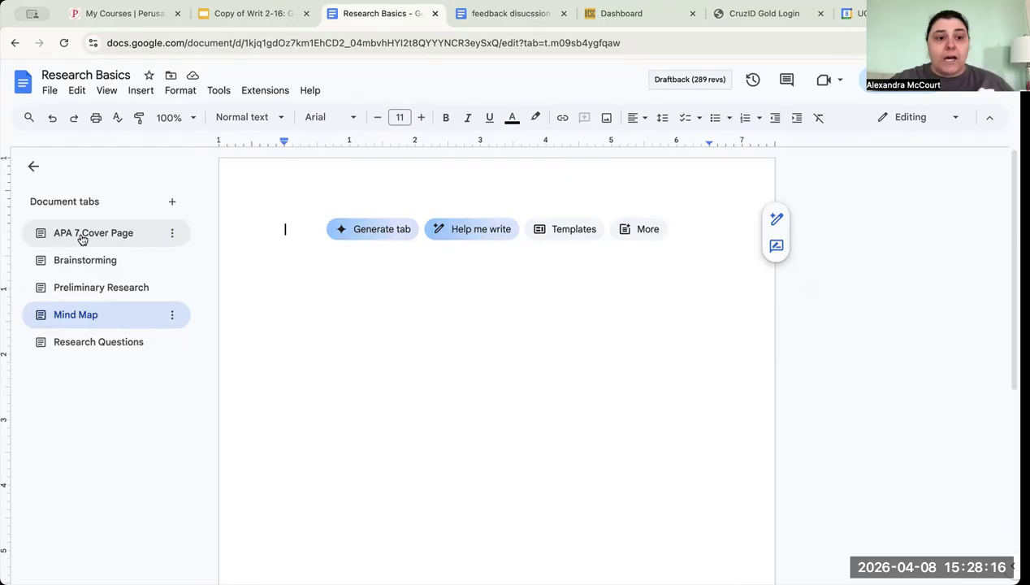
Switch to the blank APA 7 Cover Page tab in the Research Basics document
{"action": "left_click", "coordinate": [92, 240]}
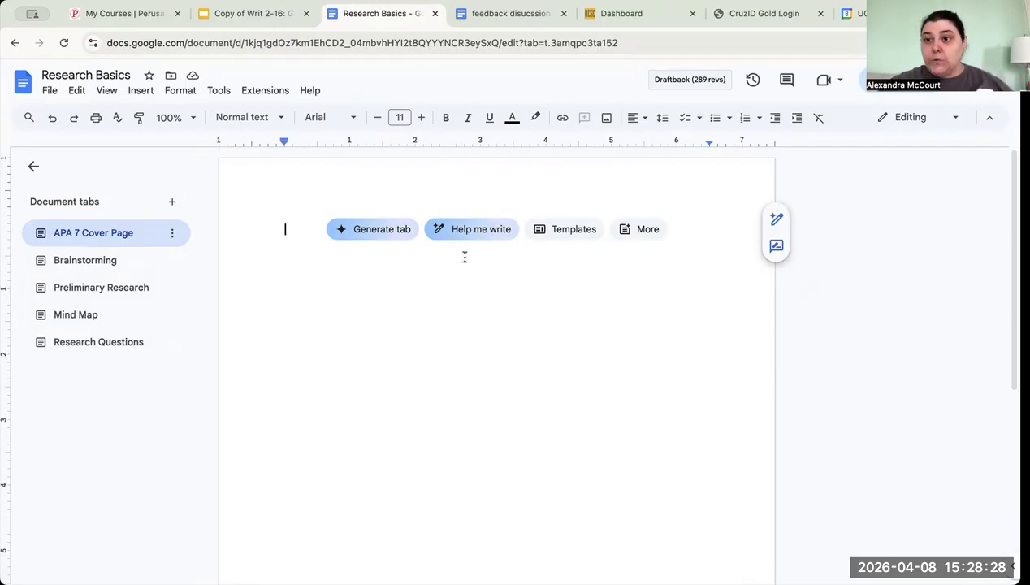
Check the line and paragraph spacing options to confirm Double spacing is set
{"action": "left_click", "coordinate": [665, 119]}
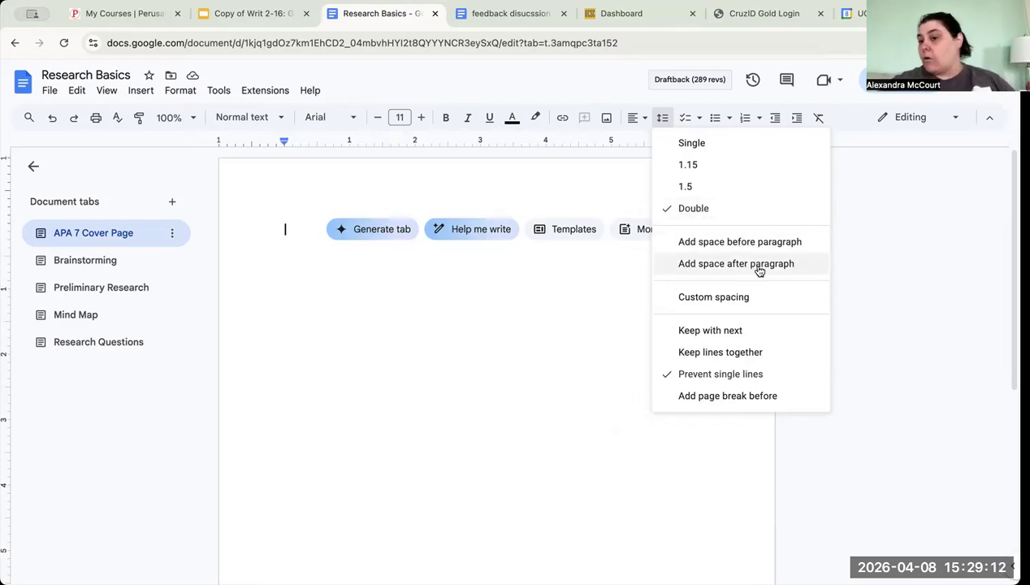
{"action": "left_click", "coordinate": [306, 234]}
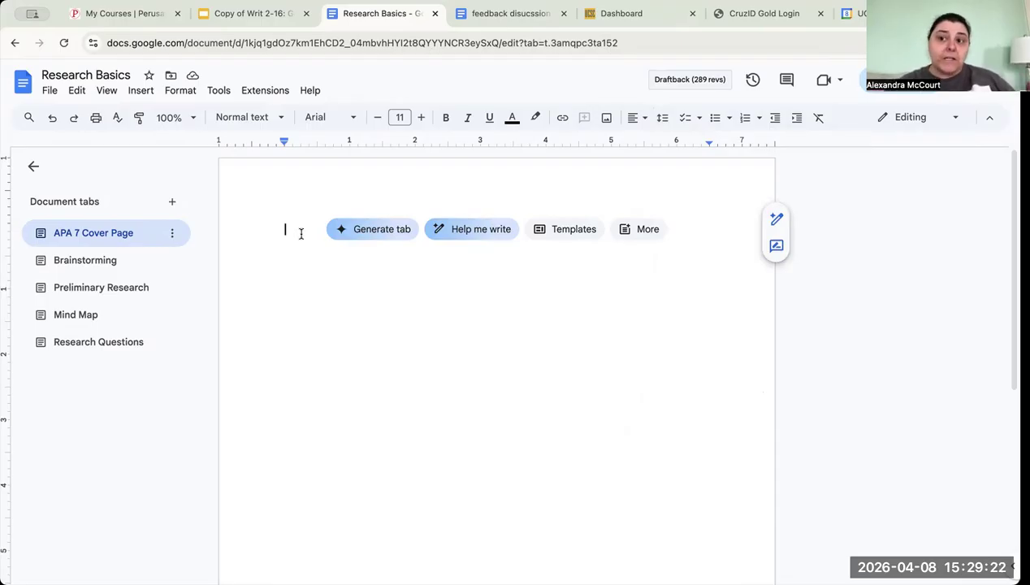
{"action": "left_click", "coordinate": [330, 123]}
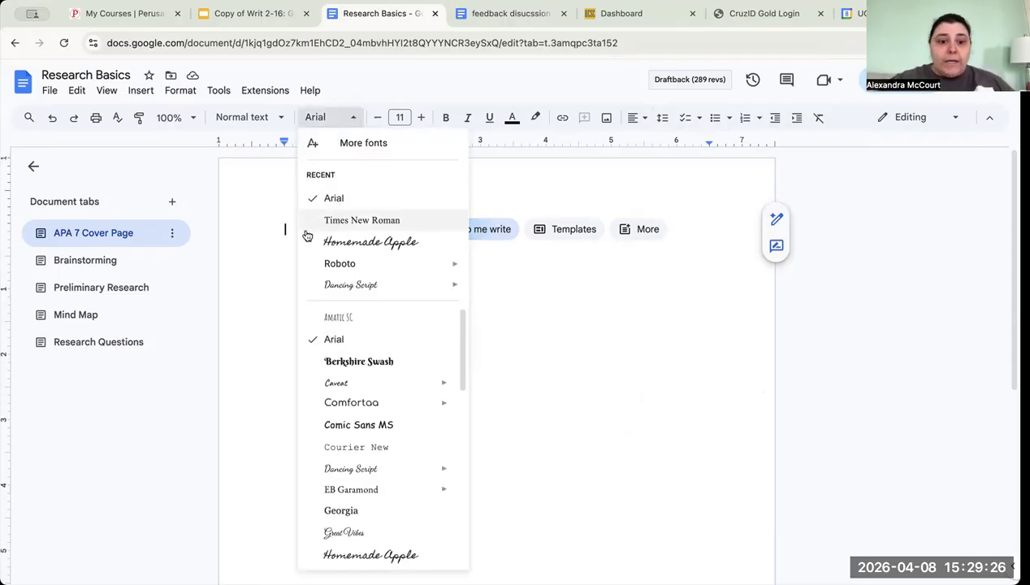
{"action": "mouse_move", "coordinate": [368, 497]}
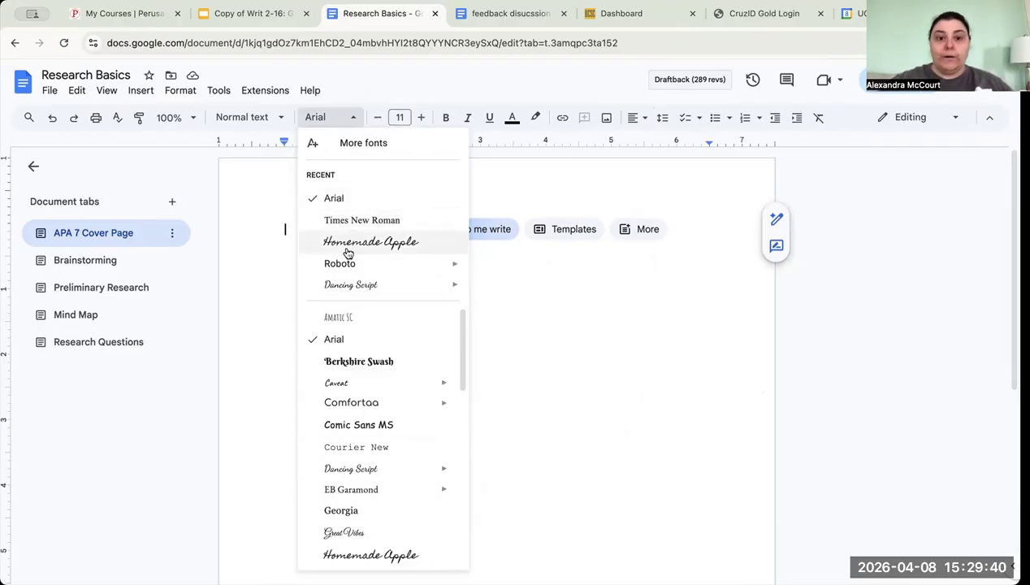
{"action": "mouse_move", "coordinate": [347, 265]}
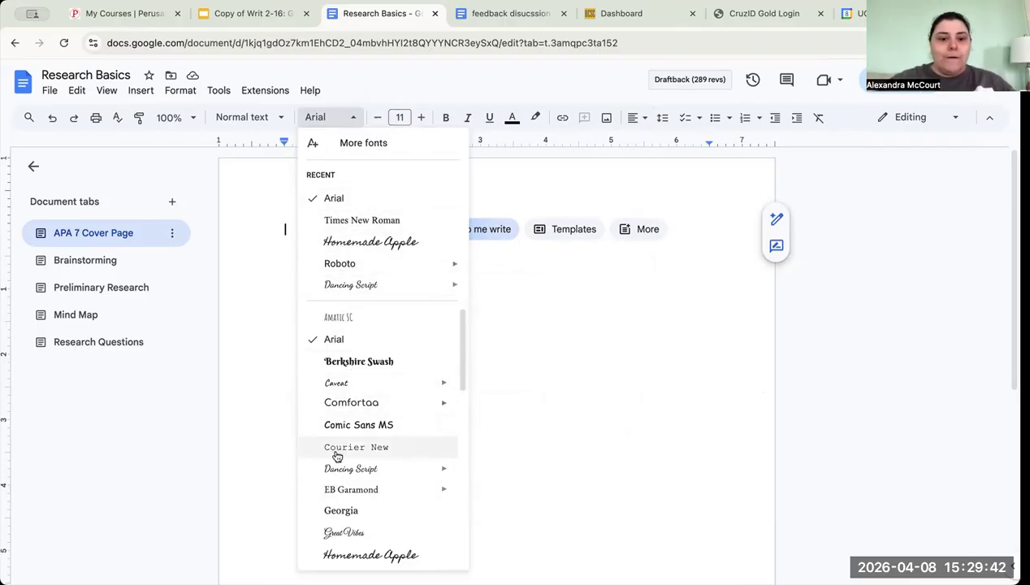
{"action": "mouse_move", "coordinate": [336, 466]}
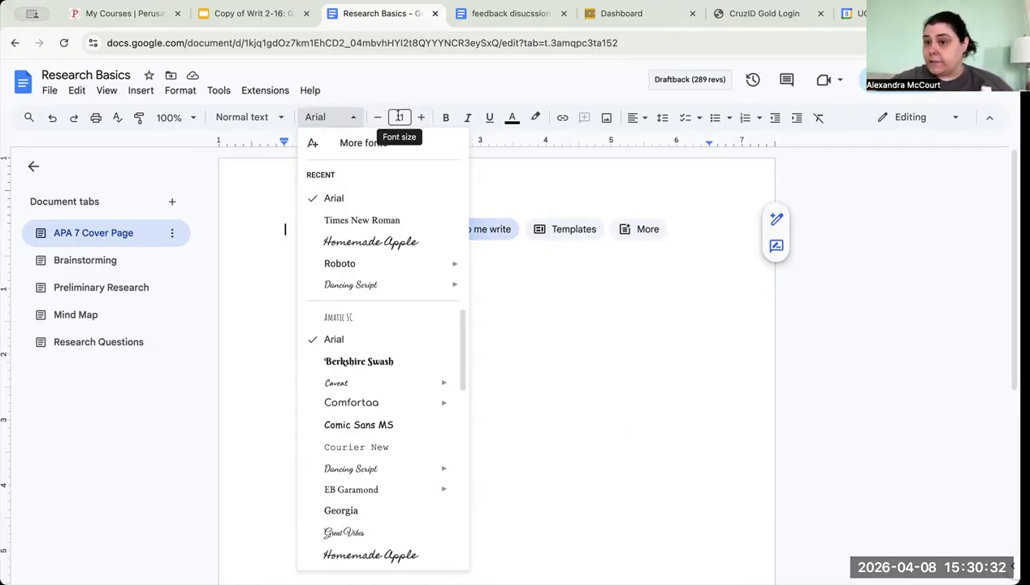
{"action": "left_click", "coordinate": [536, 265]}
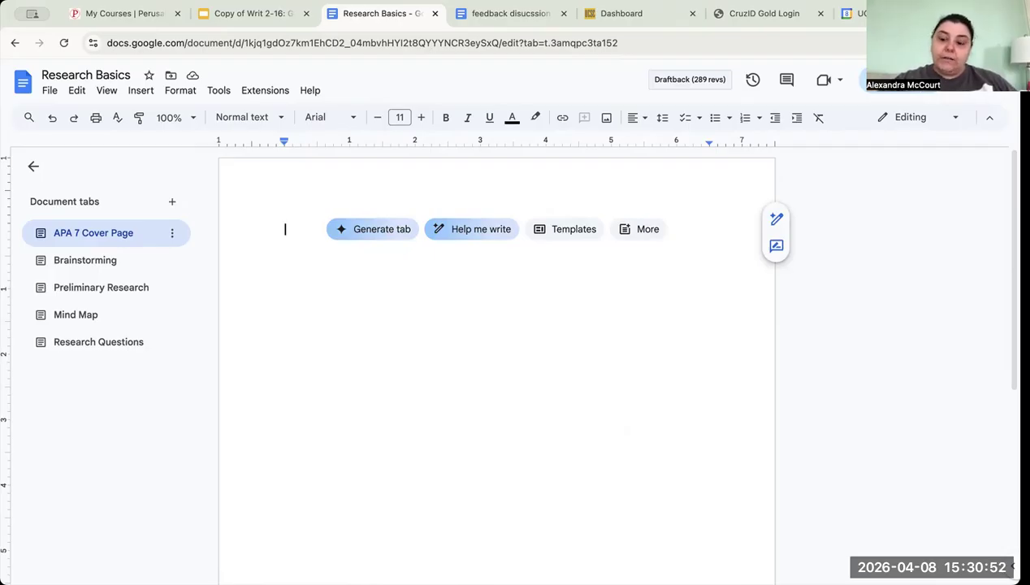
Below blank lines, add a centred, bold 'Working Title' line
{"action": "key", "text": "Return"}
{"action": "key", "text": "Return"}
{"action": "key", "text": "Return"}
{"action": "key", "text": "Return"}
{"action": "key", "text": "Return"}
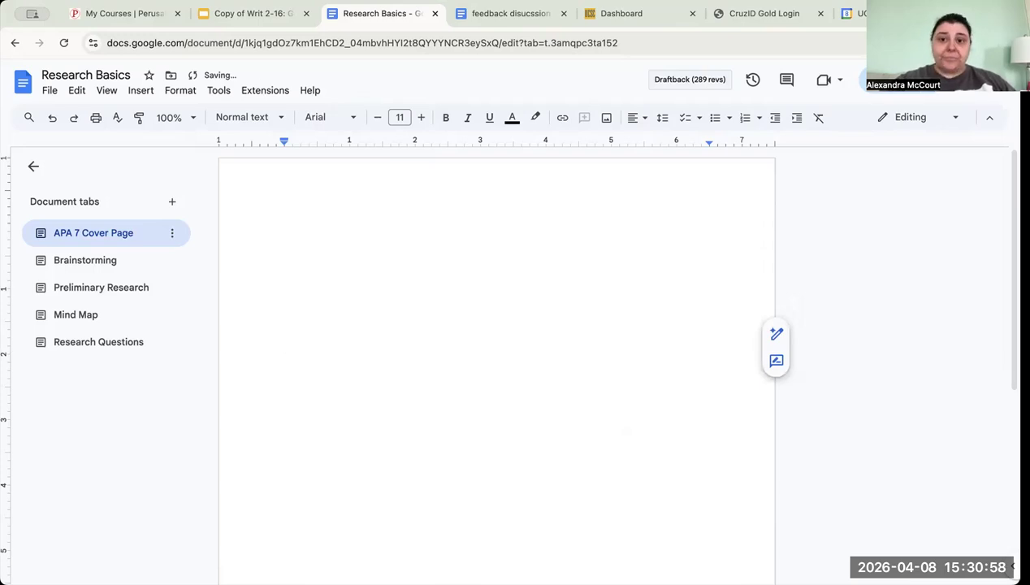
{"action": "left_click", "coordinate": [631, 122]}
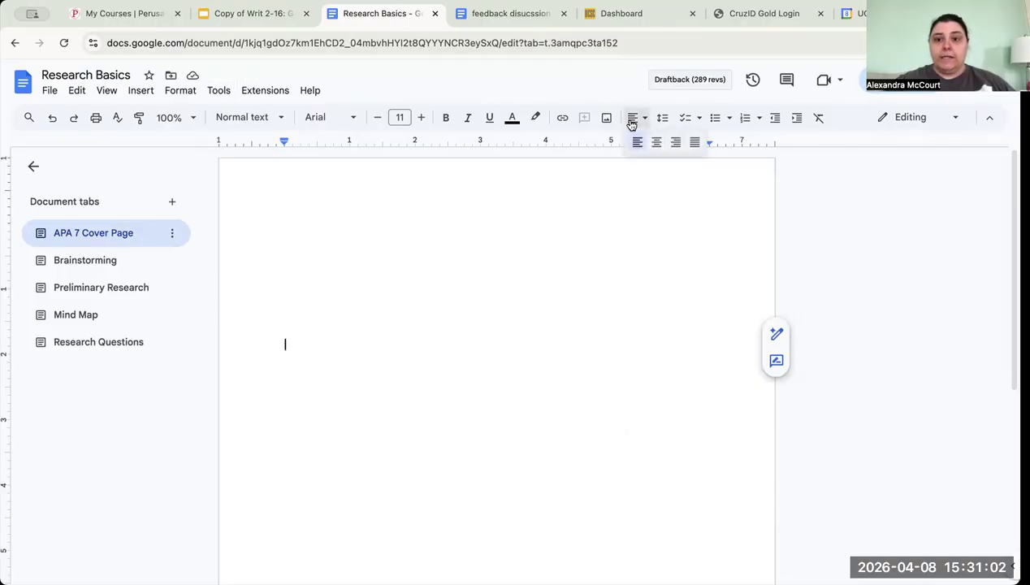
{"action": "left_click", "coordinate": [654, 144]}
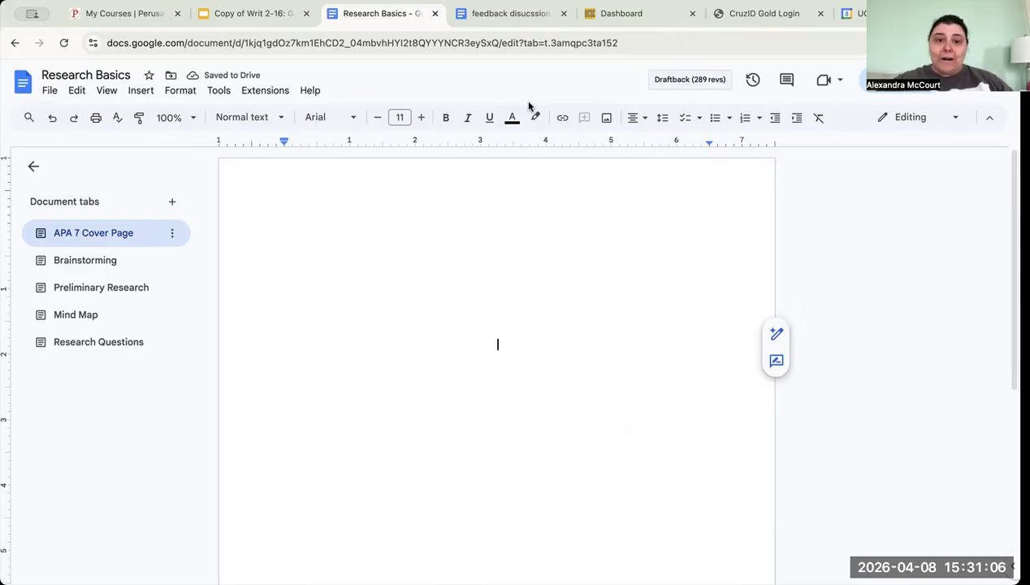
{"action": "left_click", "coordinate": [446, 122]}
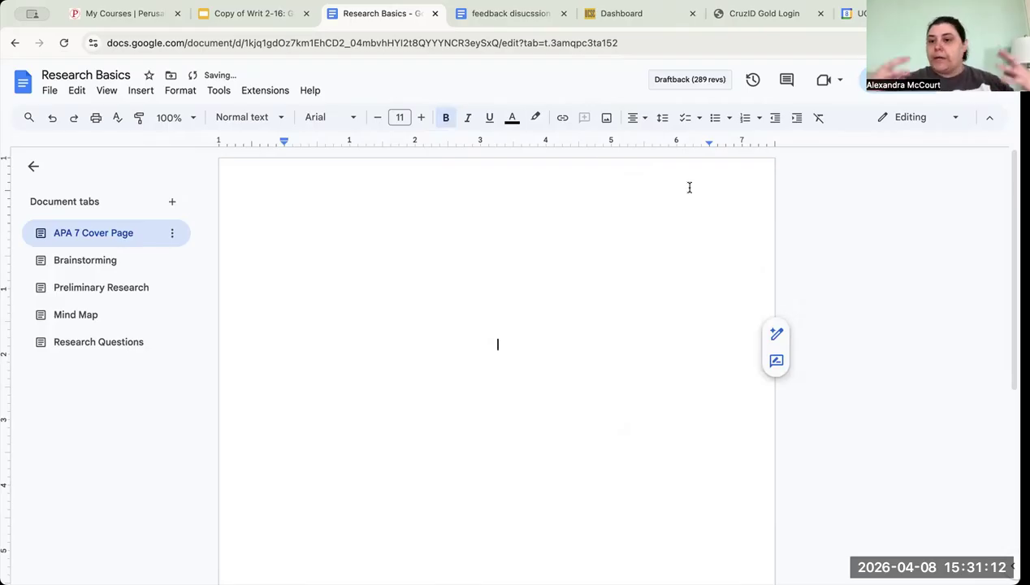
{"action": "type", "text": "Working Title"}
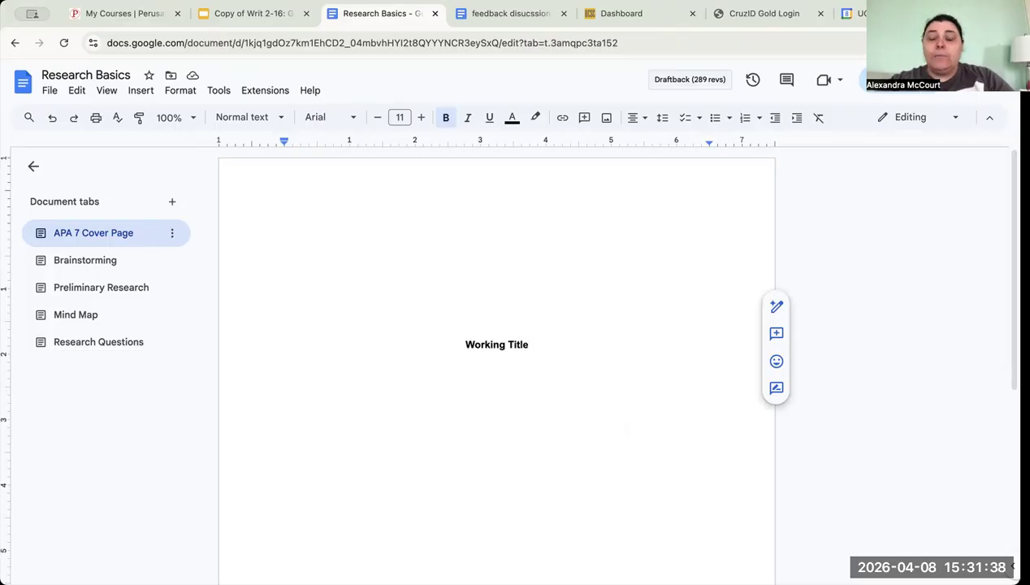
Complete the title as 'Working Title: Research Basics', add blank lines below, and turn bold off
{"action": "type", "text": ": Rsea"}
{"action": "key", "text": "BackSpace"}
{"action": "key", "text": "BackSpace"}
{"action": "key", "text": "BackSpace"}
{"action": "type", "text": "ear"}
{"action": "key", "text": "BackSpace"}
{"action": "key", "text": "BackSpace"}
{"action": "type", "text": "search Basics"}
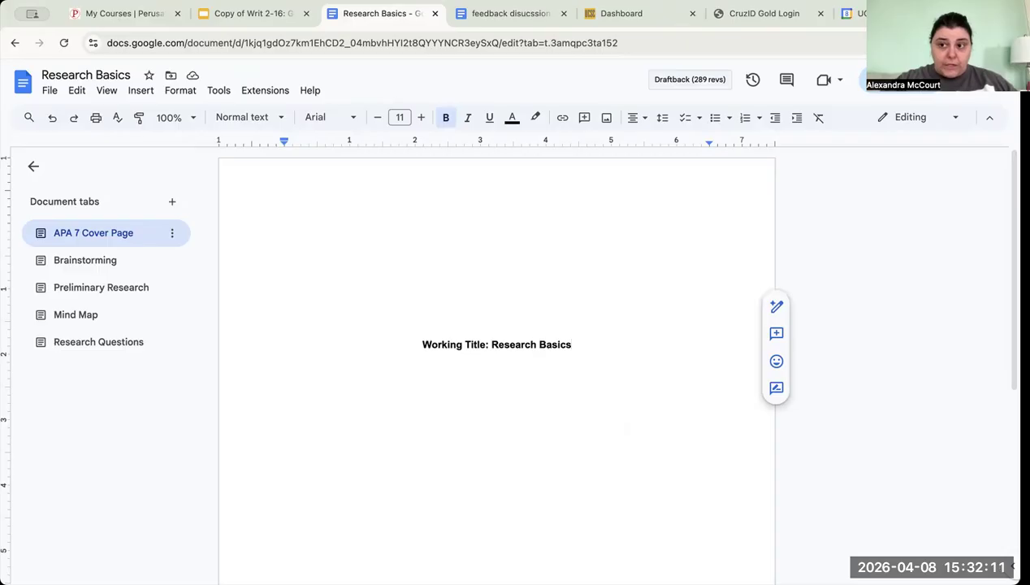
{"action": "key", "text": "Return"}
{"action": "key", "text": "Return"}
{"action": "key", "text": "Return"}
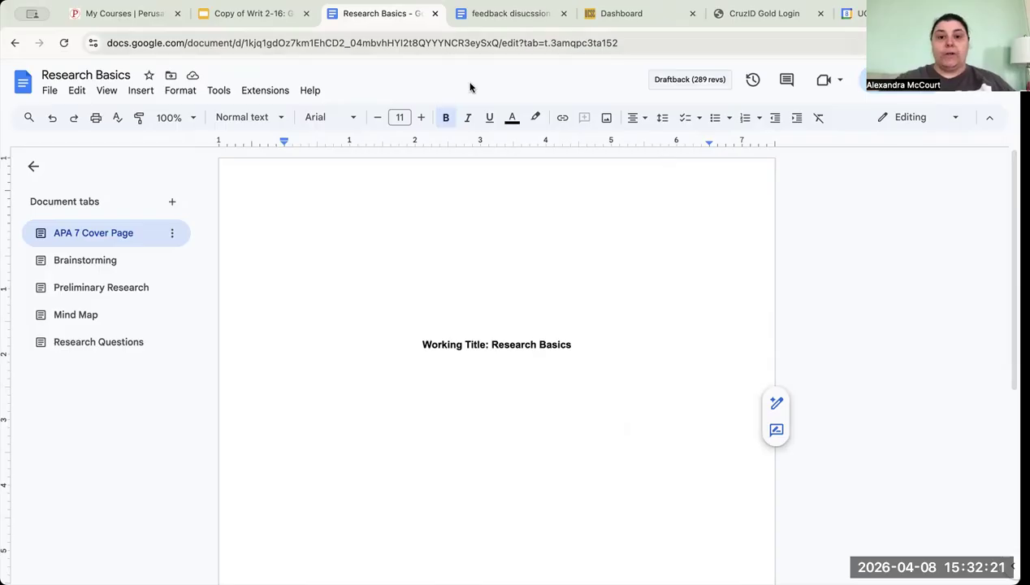
{"action": "left_click", "coordinate": [447, 118]}
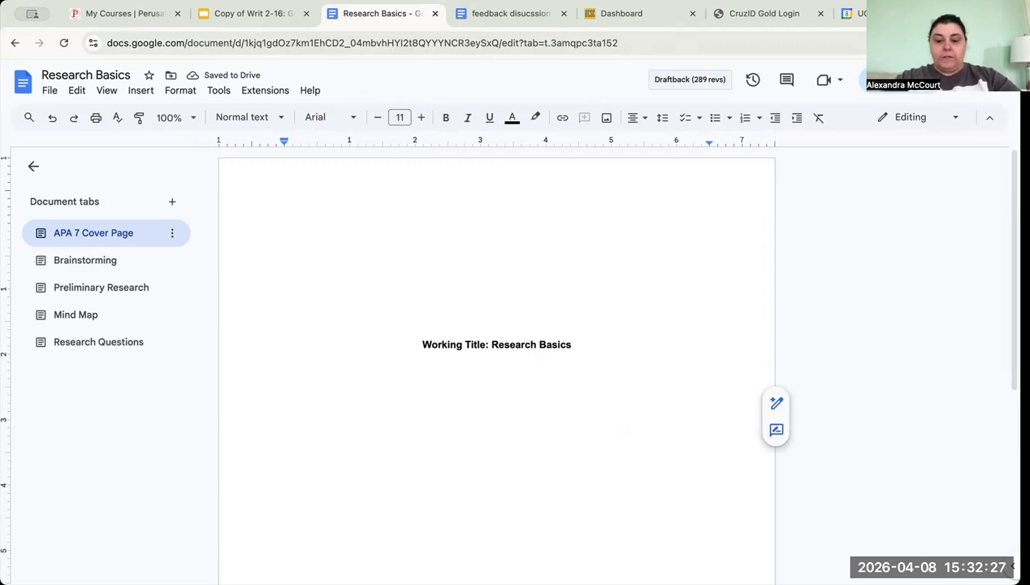
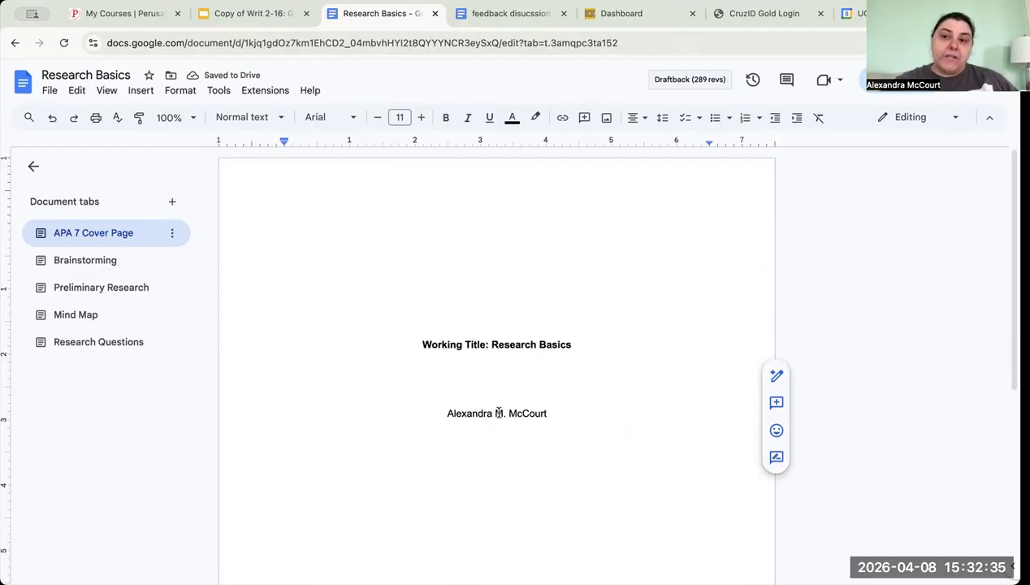
Type the author's full name on a centred line and start a new line beneath it
{"action": "left_click_drag", "start_coordinate": [503, 413], "coordinate": [495, 414]}
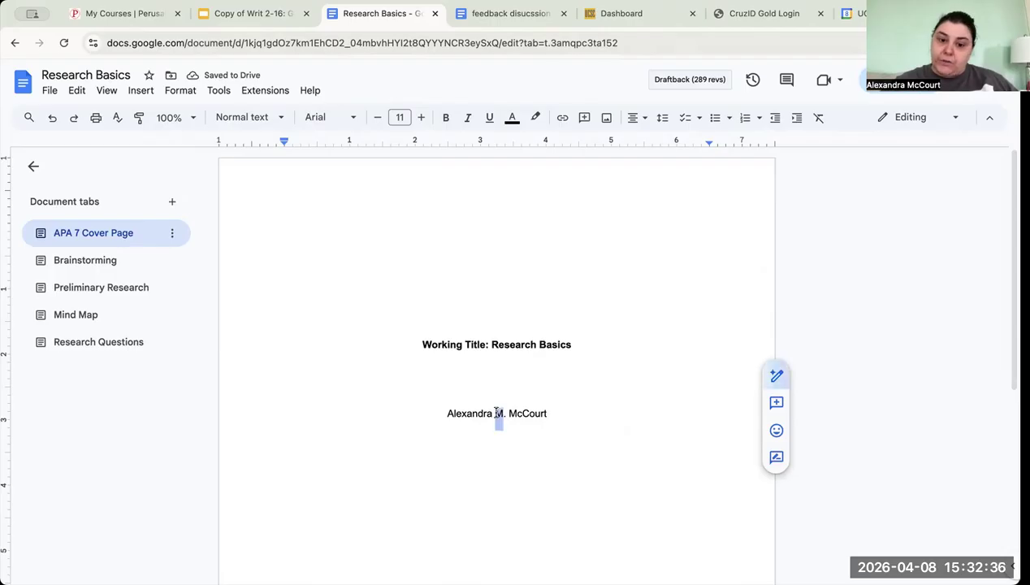
{"action": "left_click", "coordinate": [549, 414]}
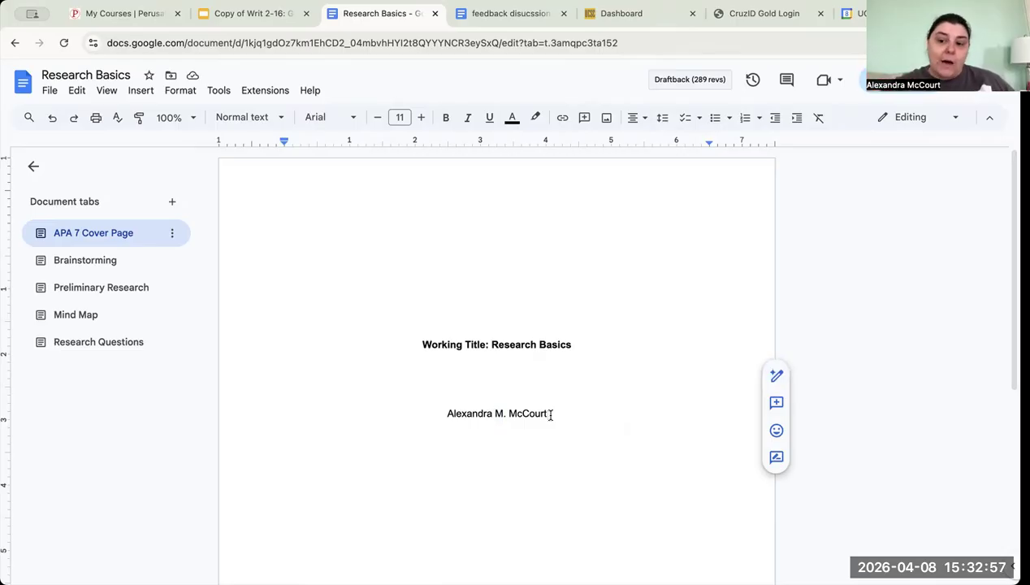
{"action": "key", "text": "Return"}
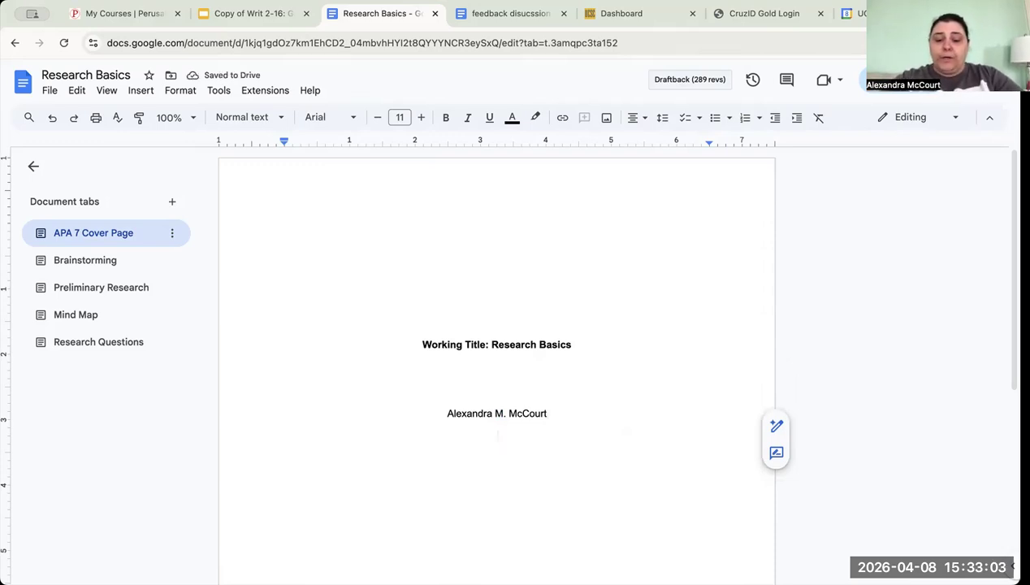
Add 'University of California, Santa Cruz' and 'Writing 2-0X' lines, then begin the date 'April 8'
{"action": "type", "text": "Uni"}
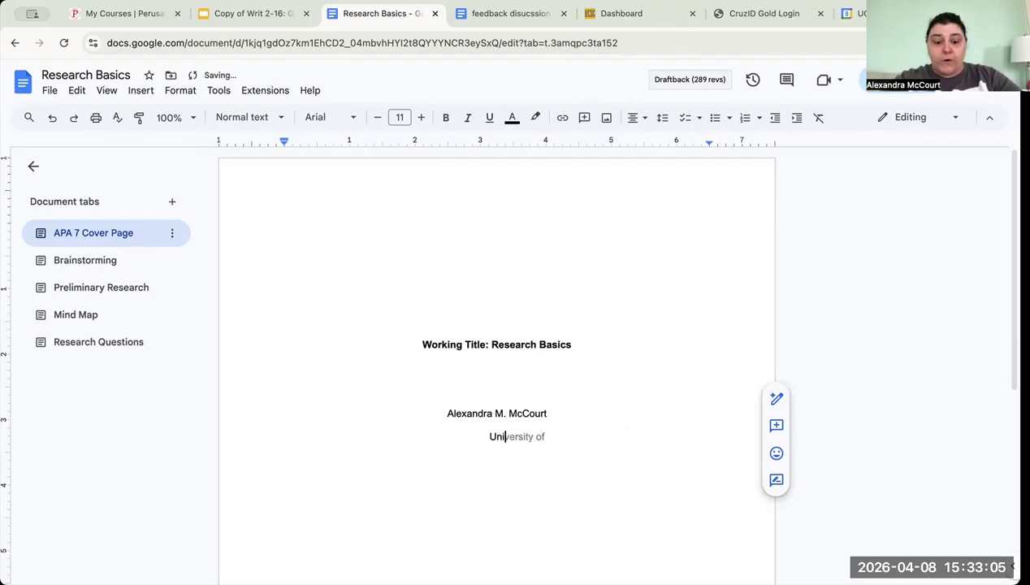
{"action": "type", "text": "versity of"}
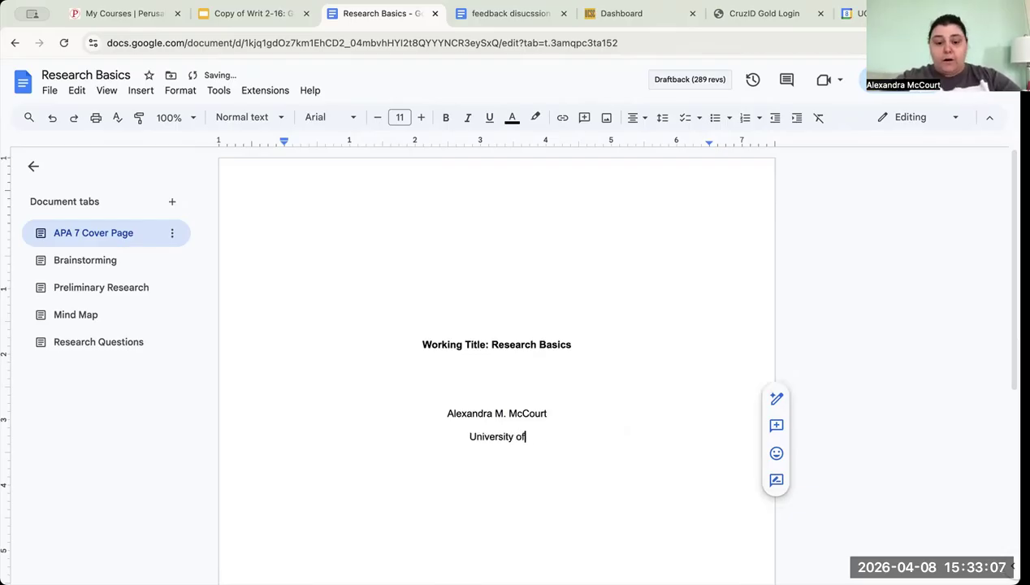
{"action": "type", "text": " California"}
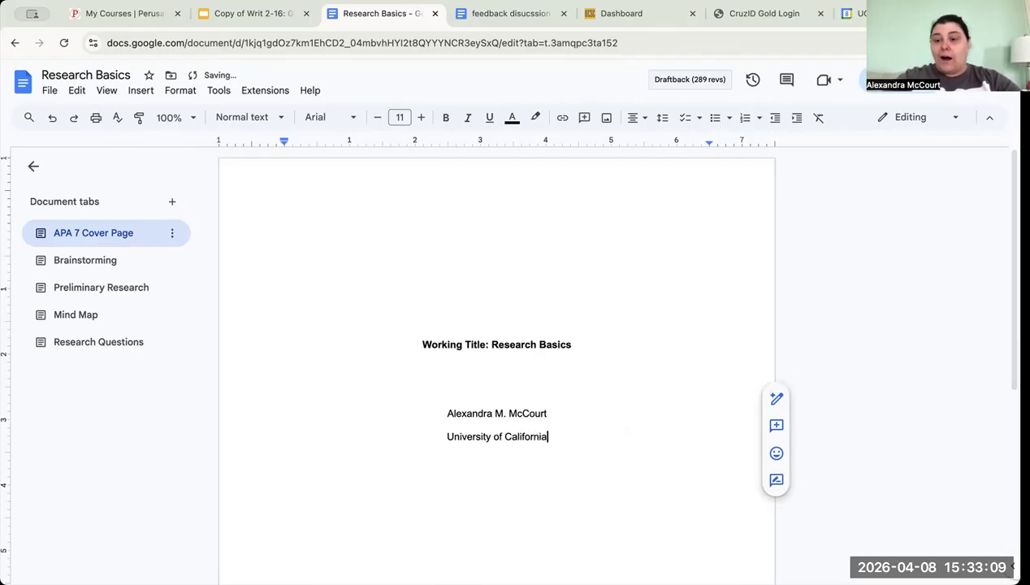
{"action": "type", "text": ", S"}
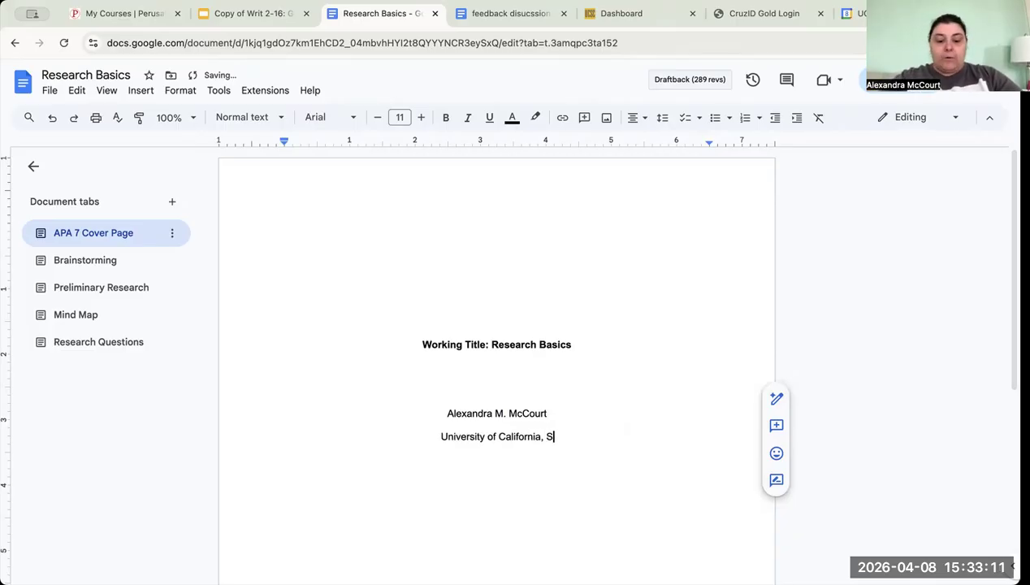
{"action": "type", "text": "anta Cruz"}
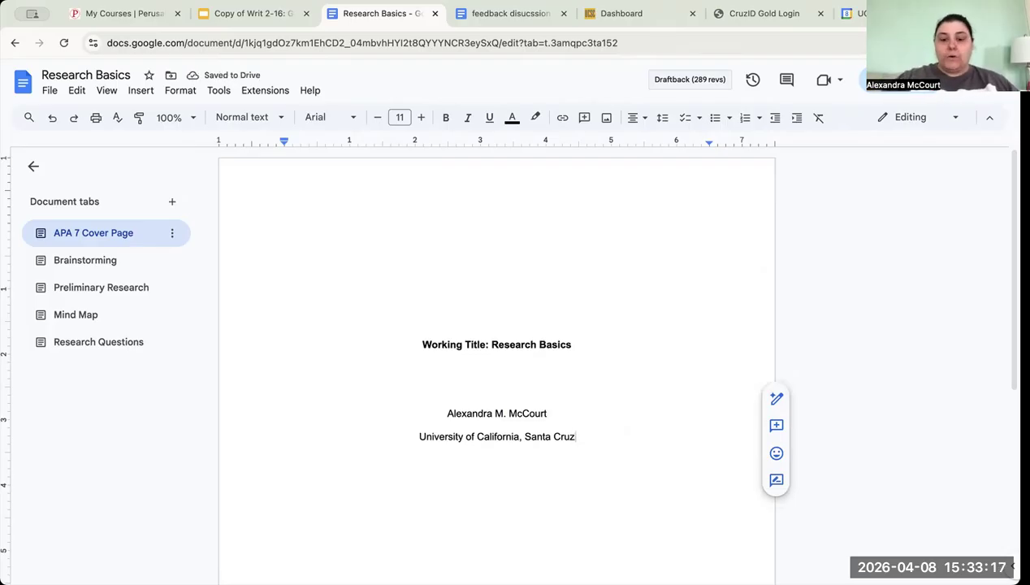
{"action": "key", "text": "Return"}
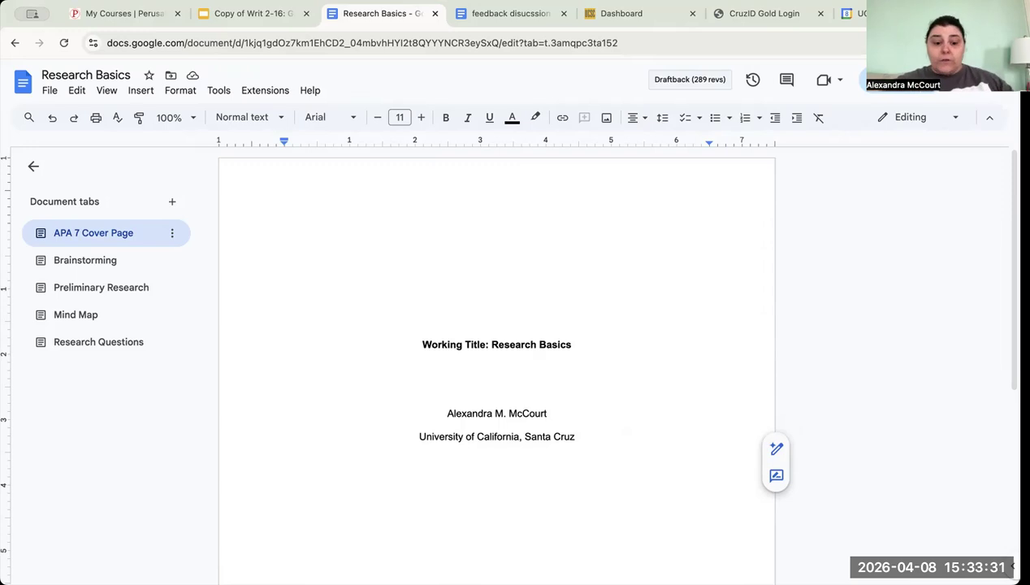
{"action": "type", "text": "Writing 2"}
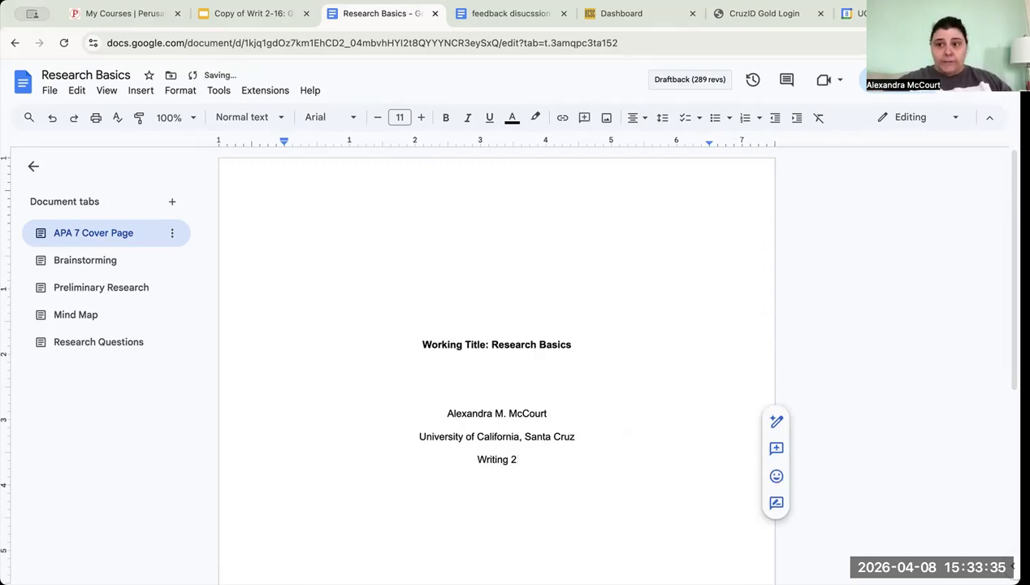
{"action": "type", "text": "-0X"}
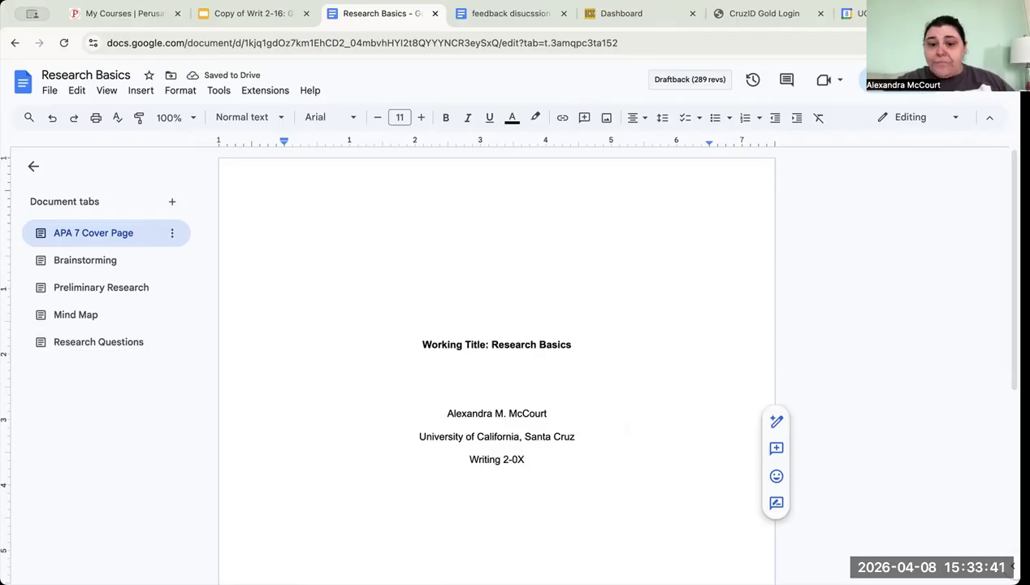
{"action": "key", "text": "Return"}
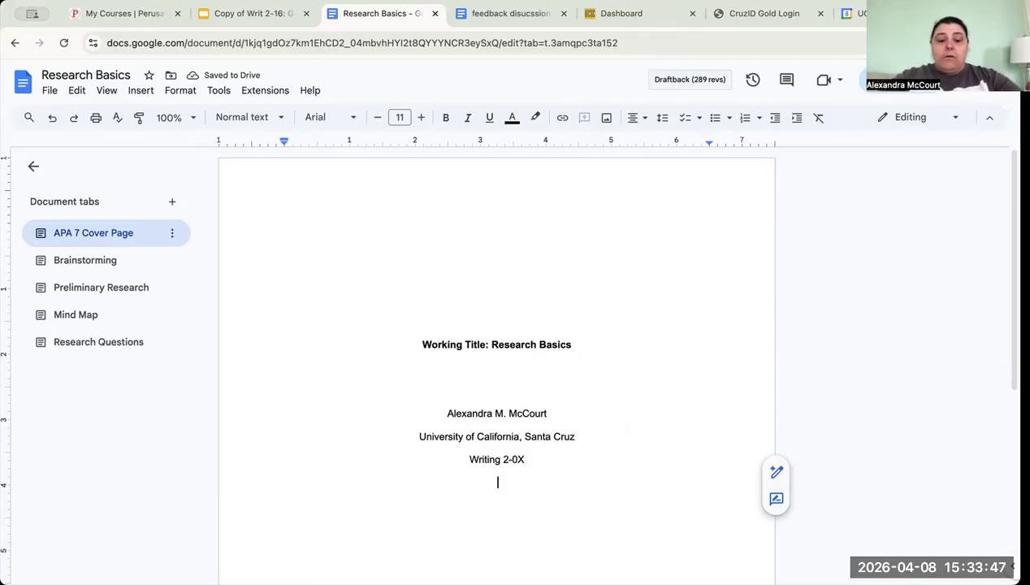
{"action": "type", "text": "April"}
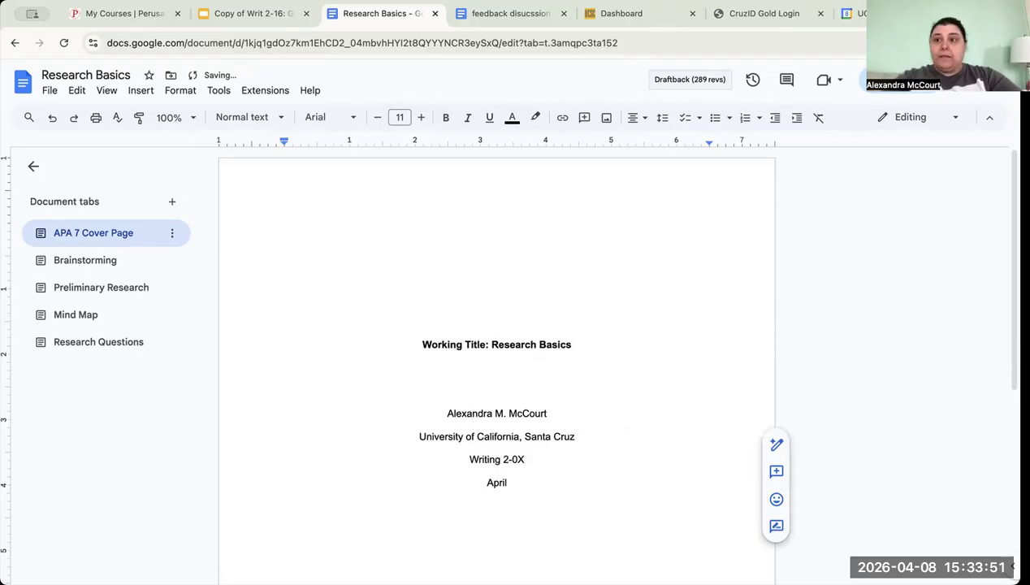
{"action": "type", "text": " 8"}
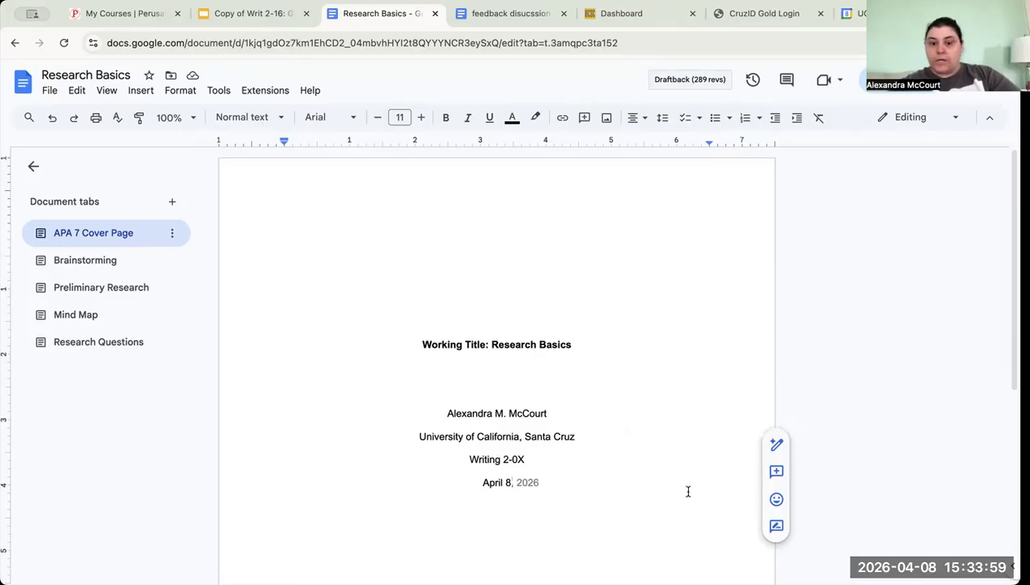
Finish the date as April 8, 2026 and revert the date chip to plain text
{"action": "type", "text": ", 20"}
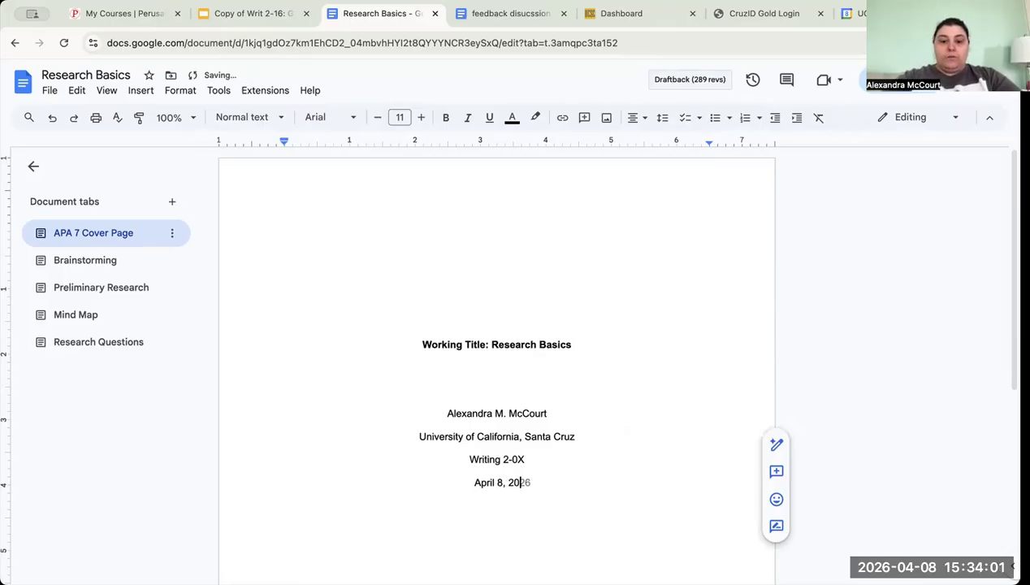
{"action": "type", "text": "26"}
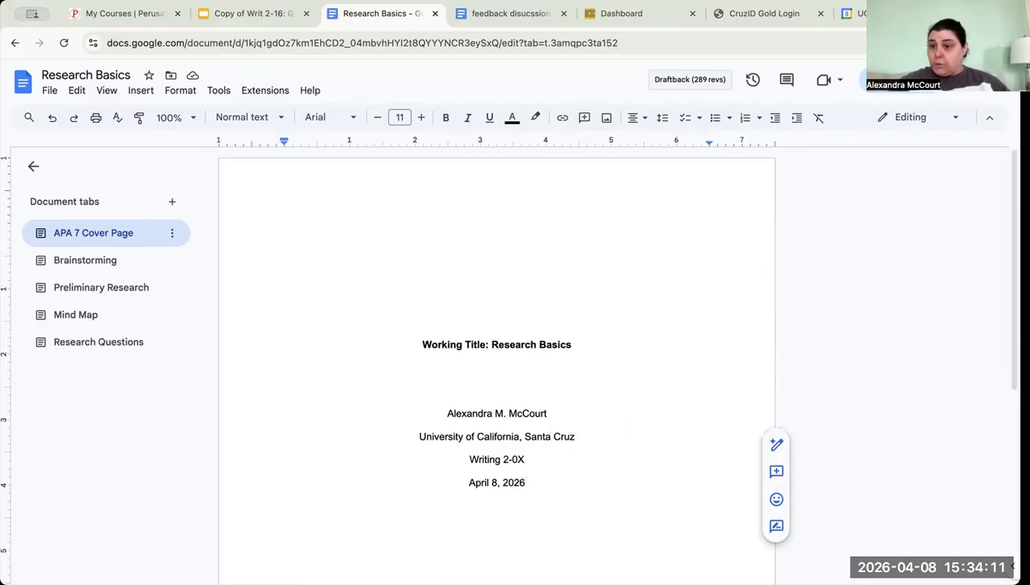
{"action": "key", "text": "BackSpace"}
{"action": "key", "text": "BackSpace"}
{"action": "key", "text": "BackSpace"}
{"action": "key", "text": "BackSpace"}
{"action": "key", "text": "BackSpace"}
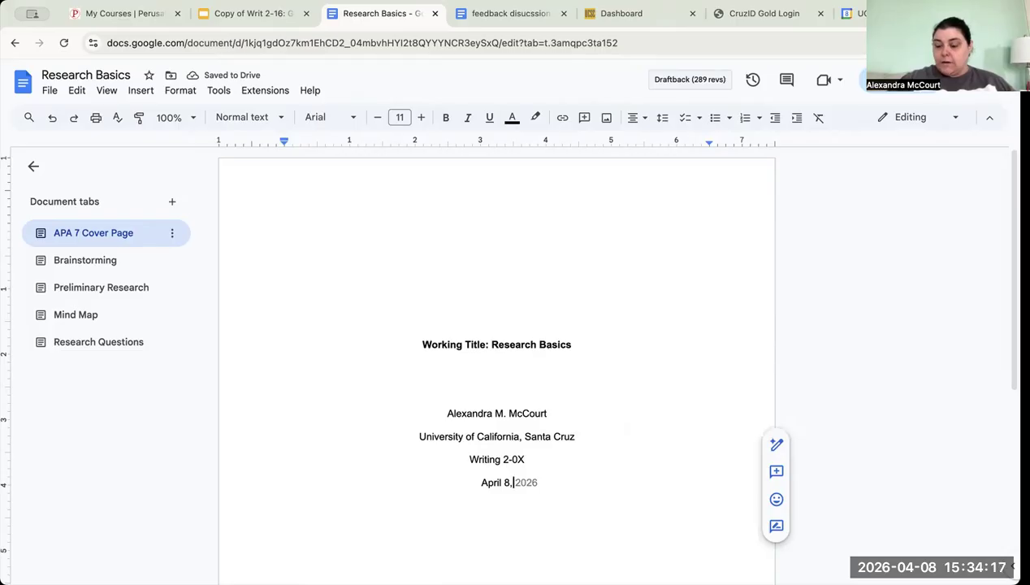
{"action": "key", "text": "Tab"}
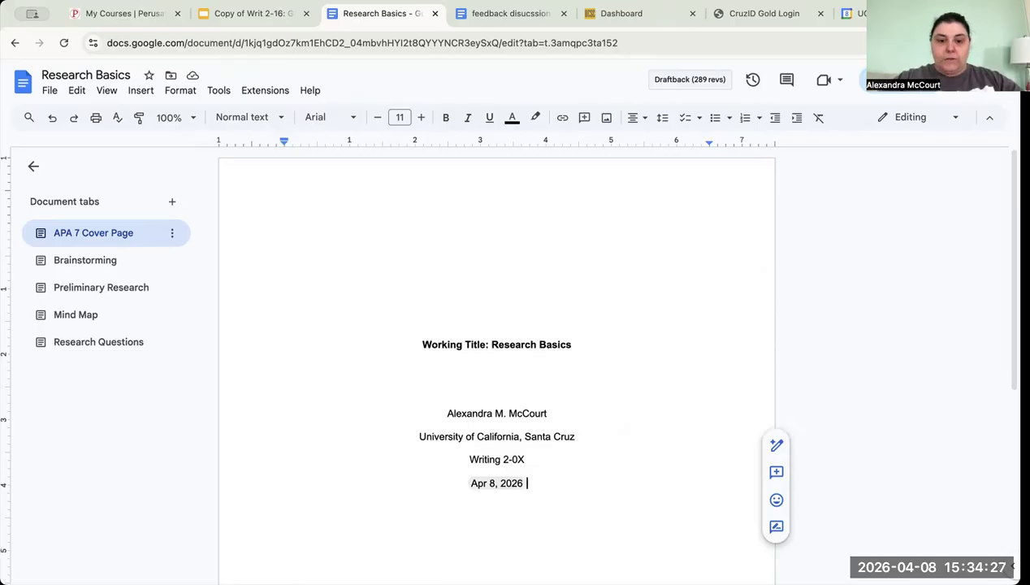
{"action": "key", "text": "super+z"}
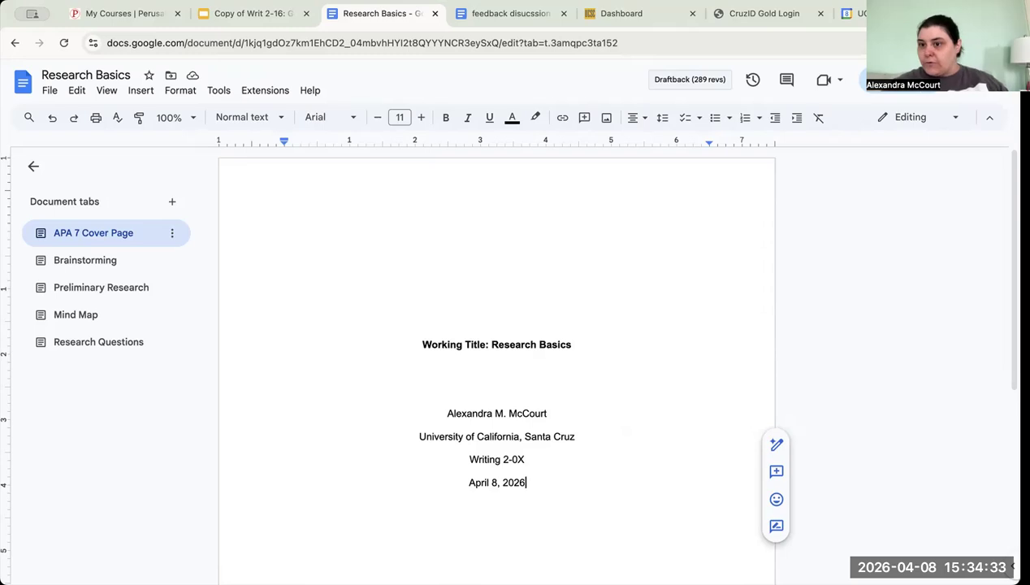
{"action": "left_click", "coordinate": [175, 116]}
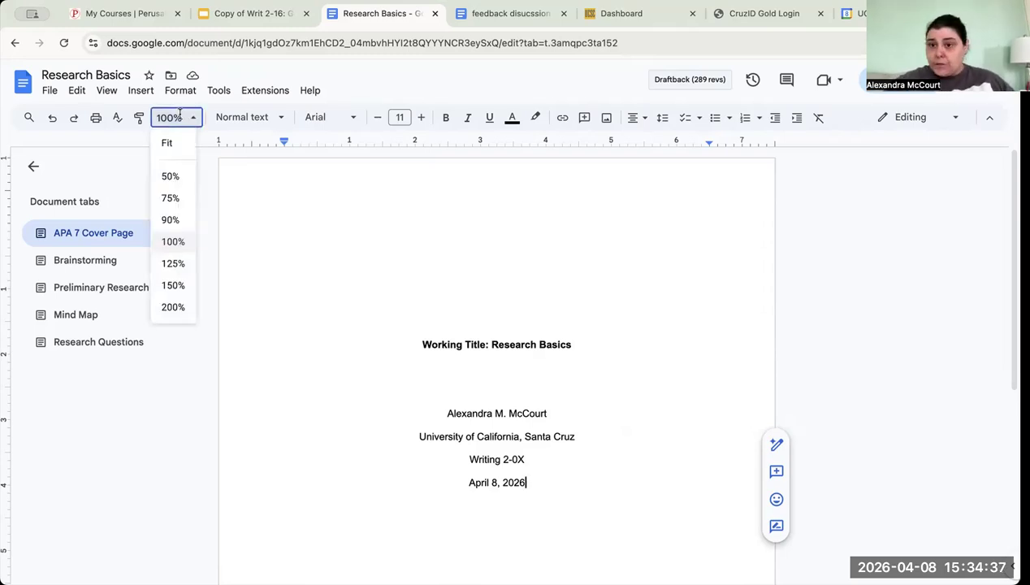
{"action": "left_click", "coordinate": [181, 175]}
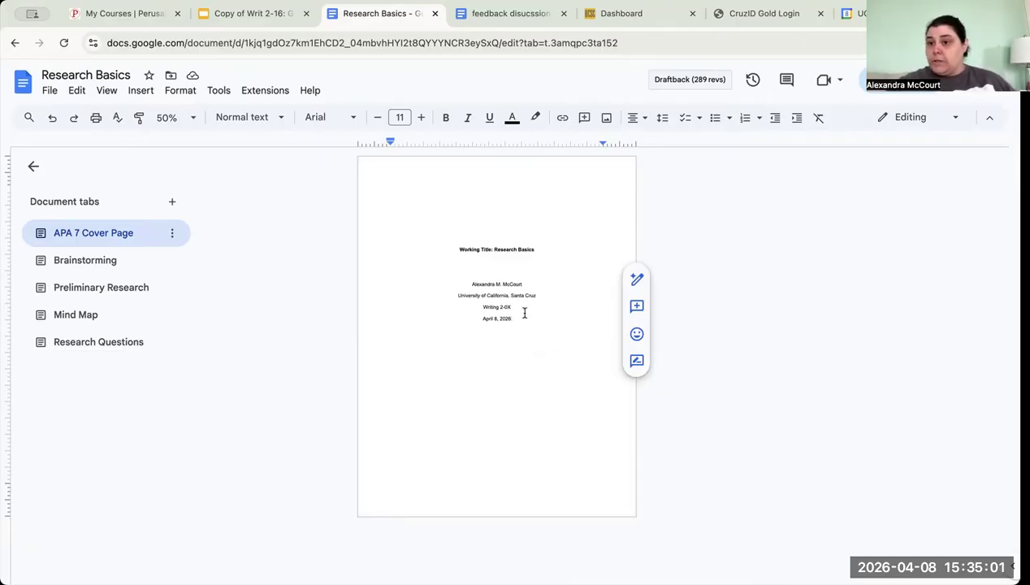
{"action": "left_click", "coordinate": [196, 121]}
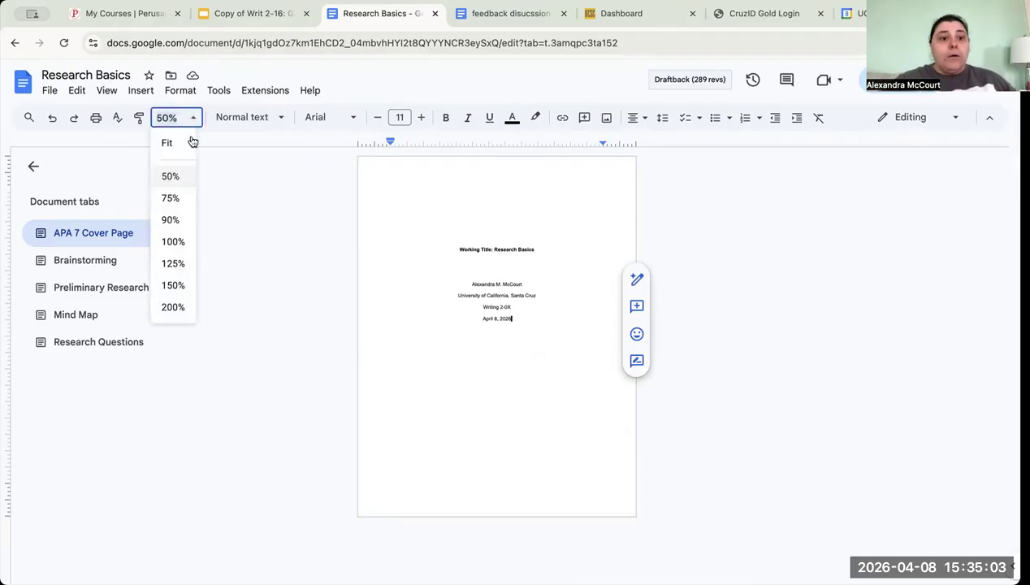
{"action": "left_click", "coordinate": [171, 239]}
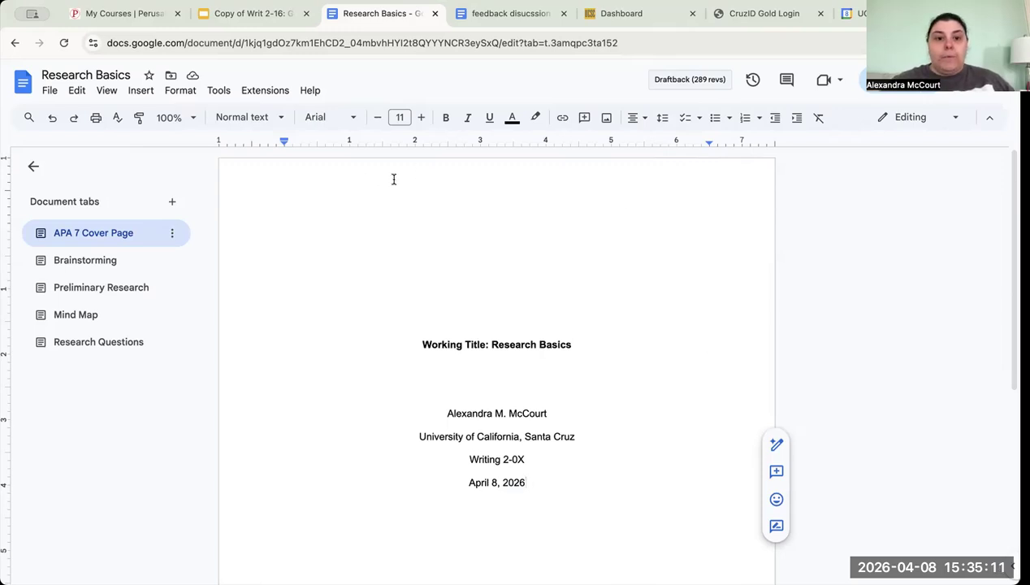
Change the header and footer margins from 0.5 to 1 inch each in Header format
{"action": "double_click", "coordinate": [439, 179]}
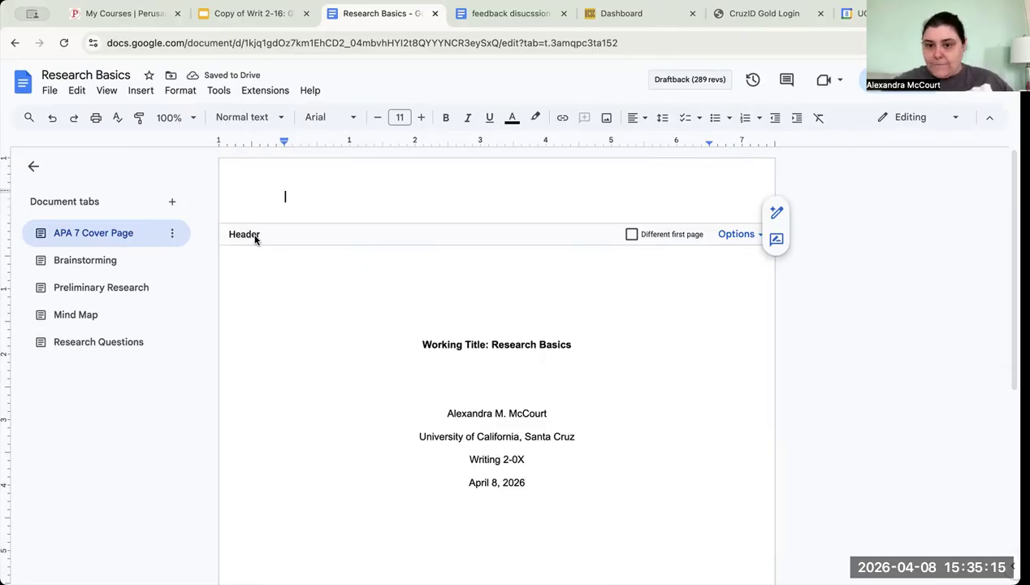
{"action": "left_click", "coordinate": [741, 242]}
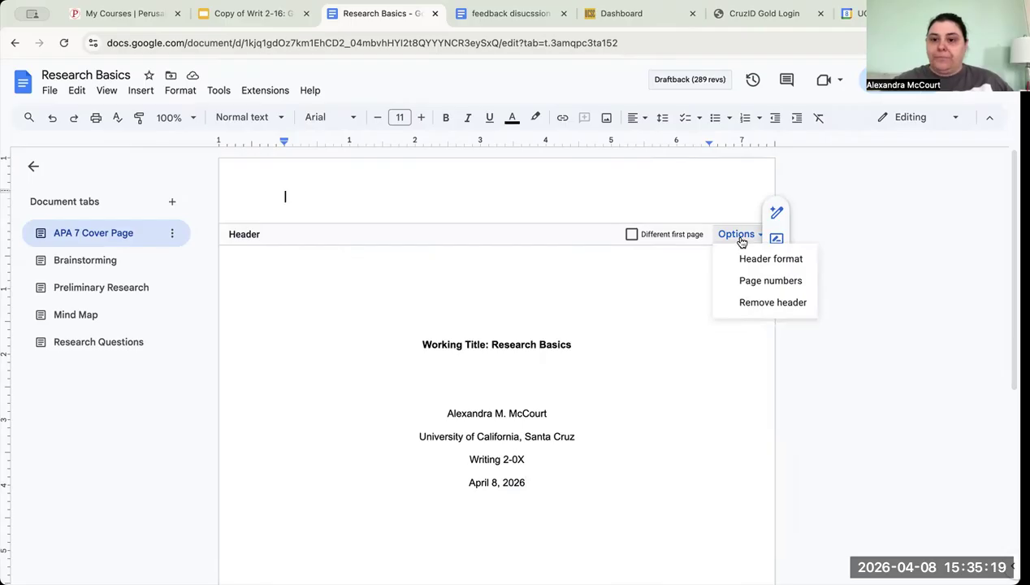
{"action": "left_click", "coordinate": [801, 260]}
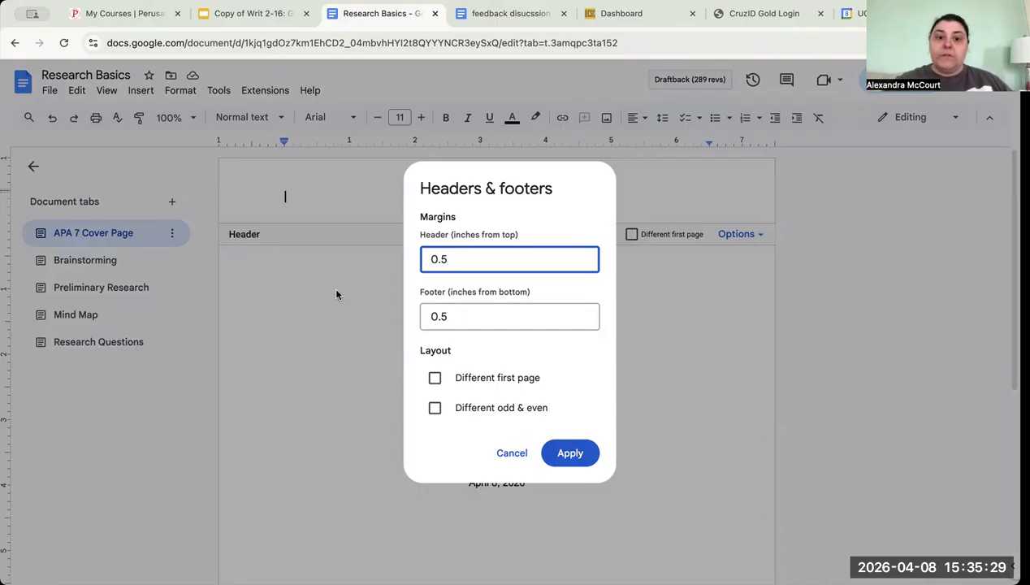
{"action": "left_click_drag", "start_coordinate": [464, 259], "coordinate": [428, 269]}
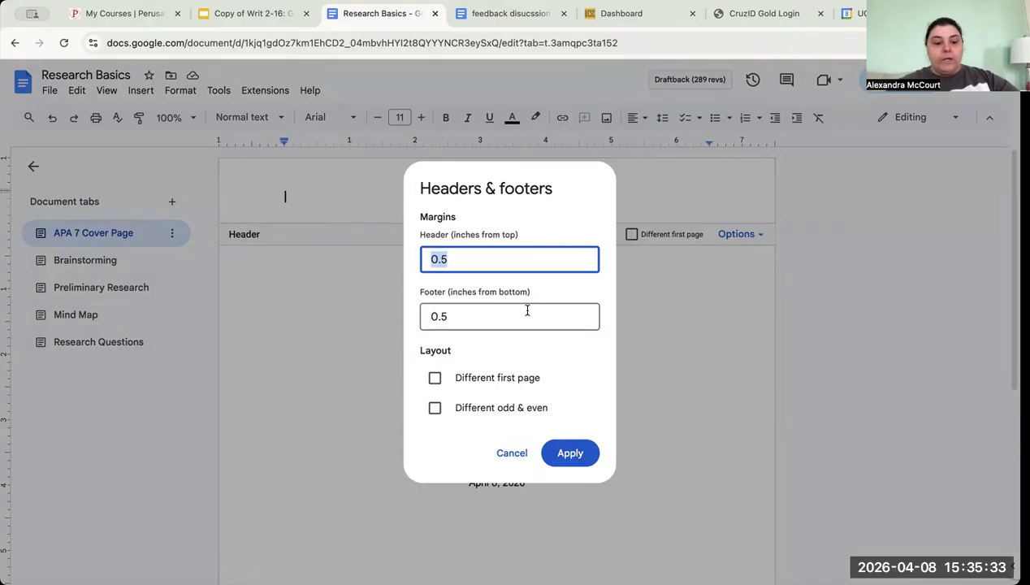
{"action": "type", "text": "1"}
{"action": "key", "text": "Tab"}
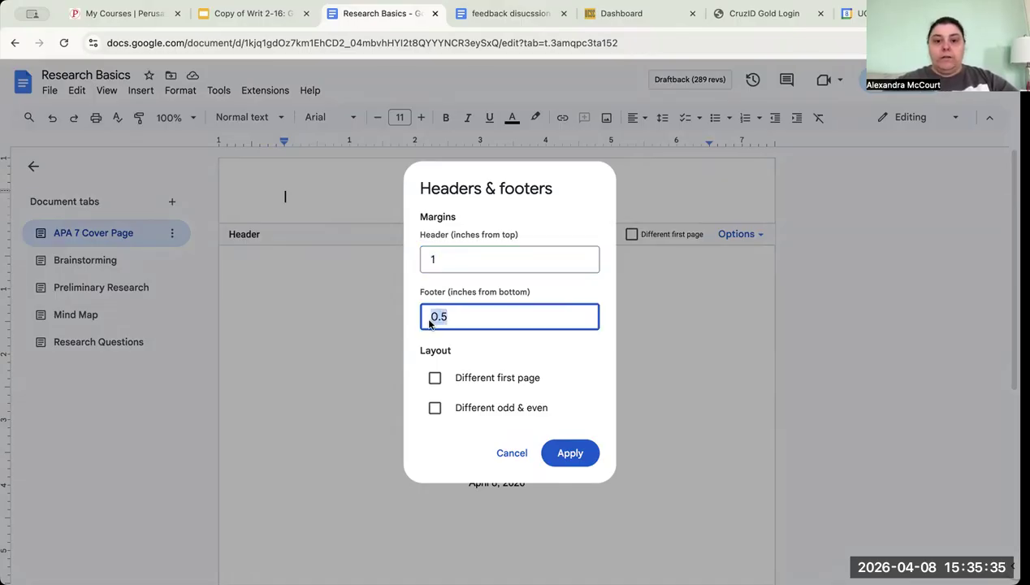
{"action": "type", "text": "1"}
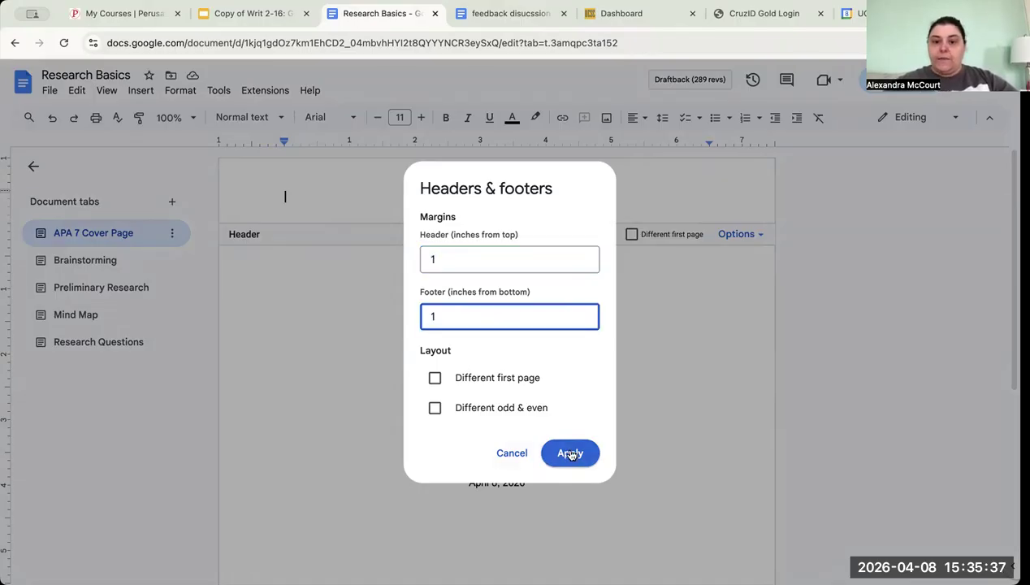
{"action": "left_click", "coordinate": [570, 454]}
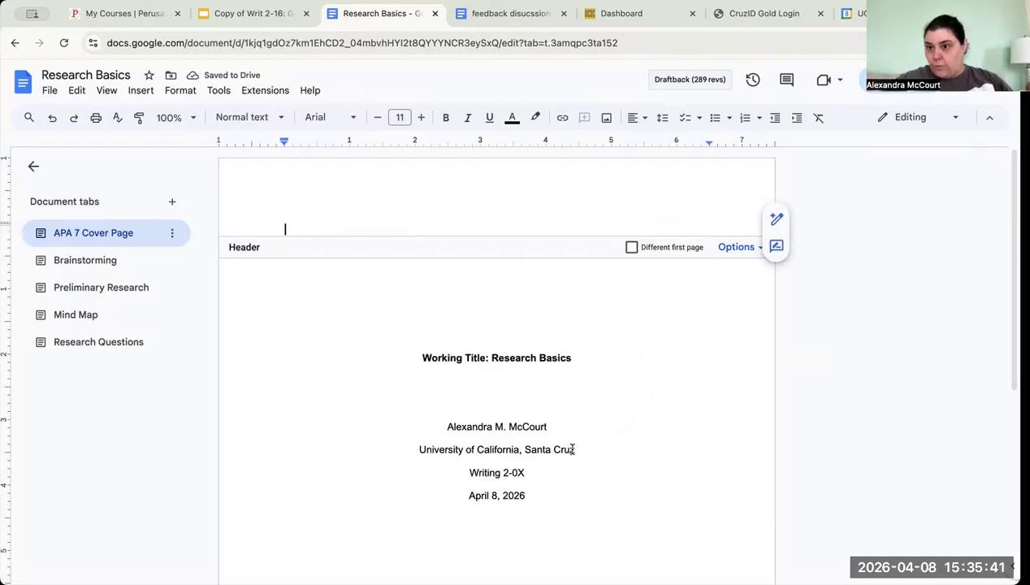
Right-align the header and insert a top-right page number starting at 1
{"action": "left_click", "coordinate": [638, 120]}
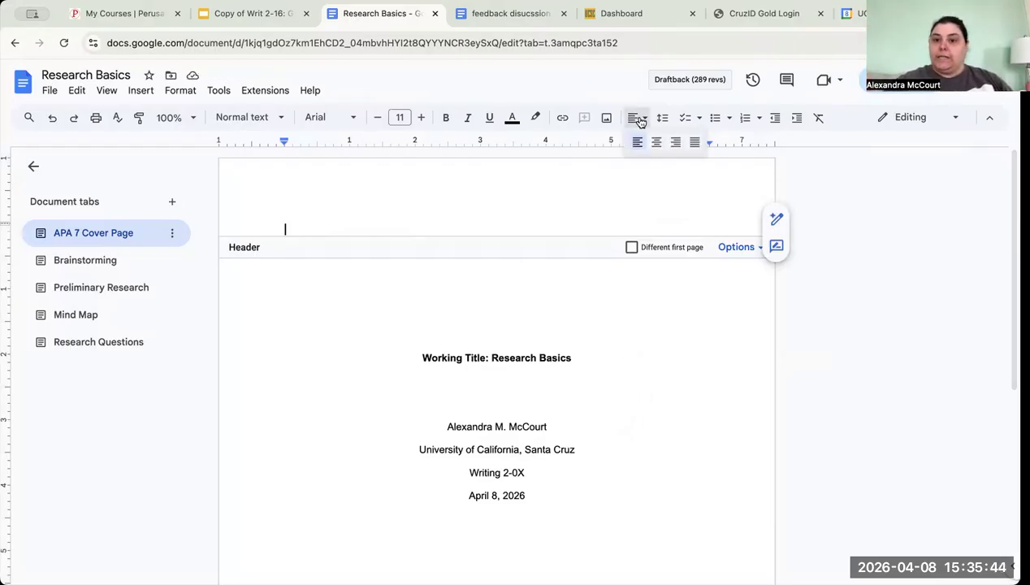
{"action": "left_click", "coordinate": [674, 146]}
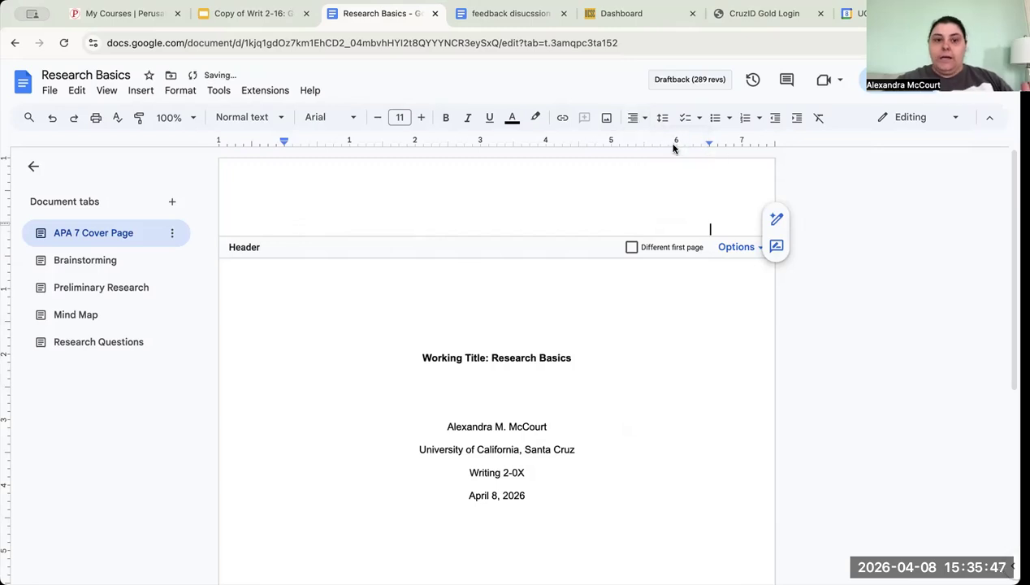
{"action": "left_click", "coordinate": [140, 91]}
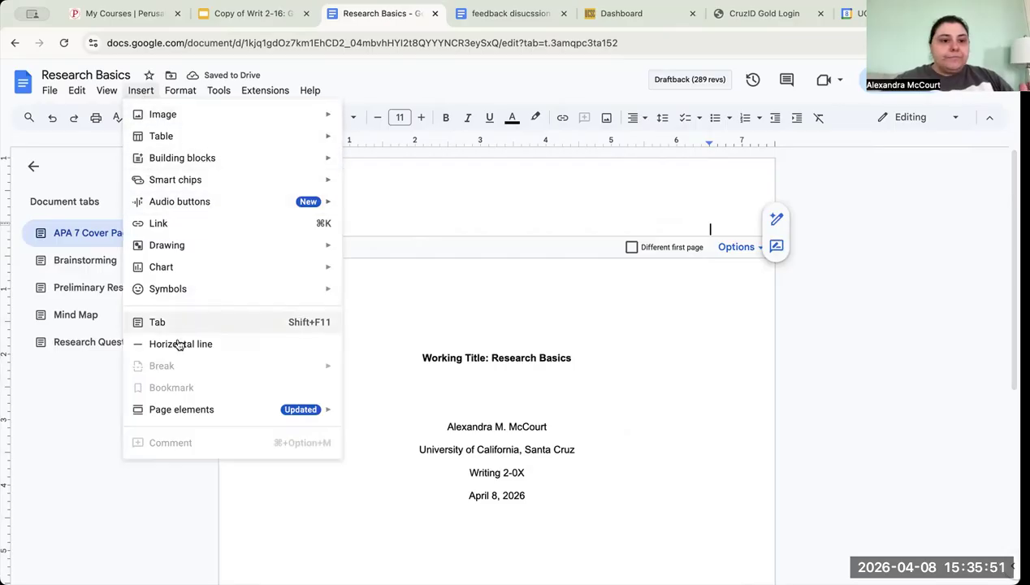
{"action": "mouse_move", "coordinate": [182, 411]}
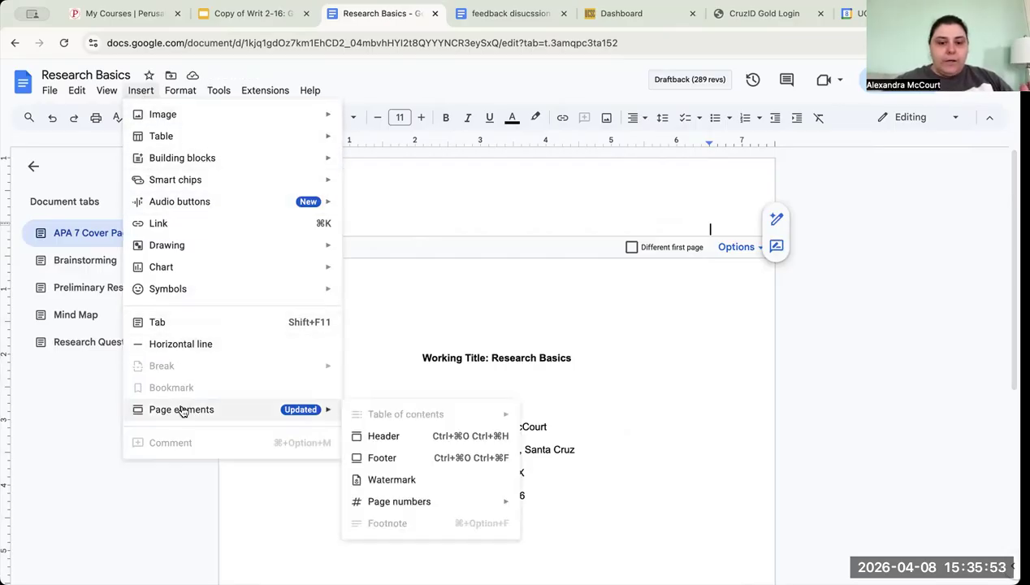
{"action": "mouse_move", "coordinate": [411, 505]}
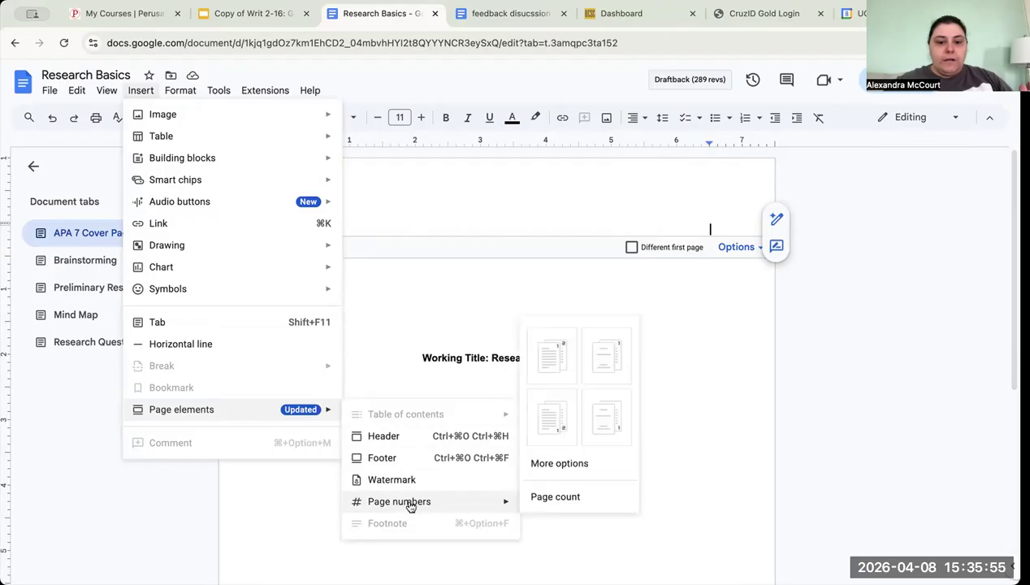
{"action": "left_click", "coordinate": [561, 347]}
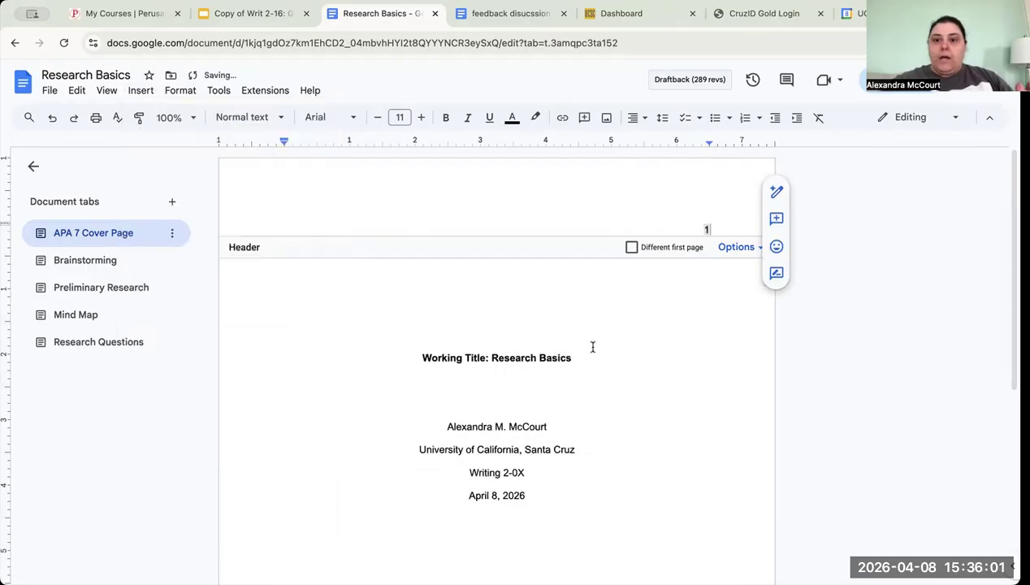
Leave the header and zoom to 50% to review the full cover page
{"action": "left_click_drag", "start_coordinate": [723, 228], "coordinate": [690, 225]}
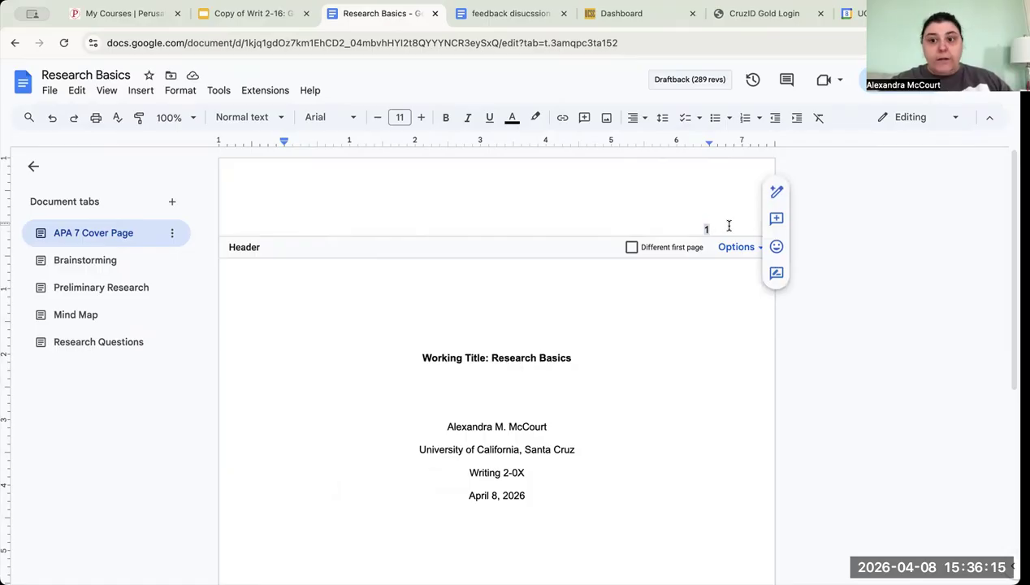
{"action": "left_click_drag", "start_coordinate": [418, 357], "coordinate": [575, 357]}
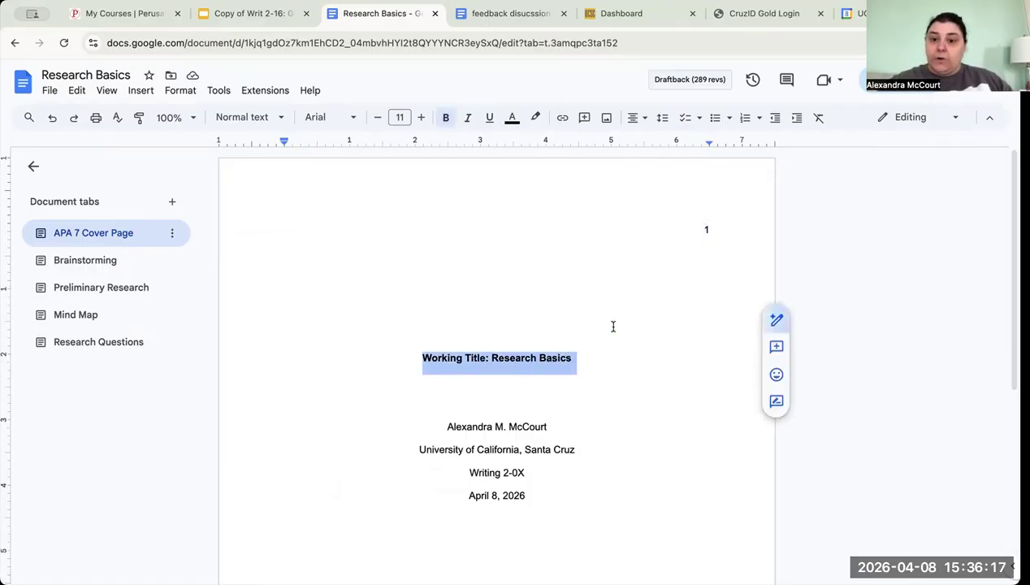
{"action": "double_click", "coordinate": [708, 226]}
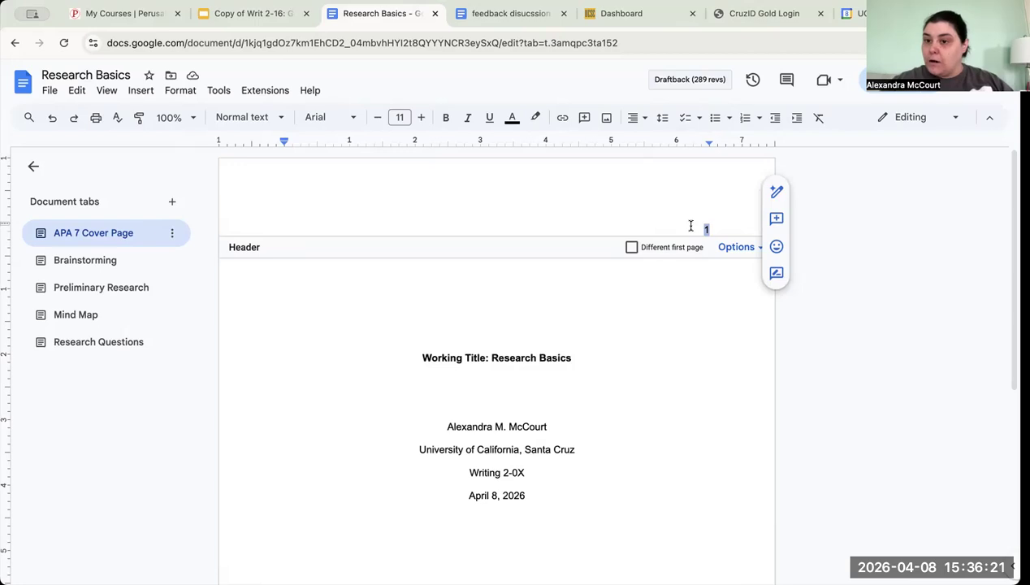
{"action": "left_click", "coordinate": [513, 354]}
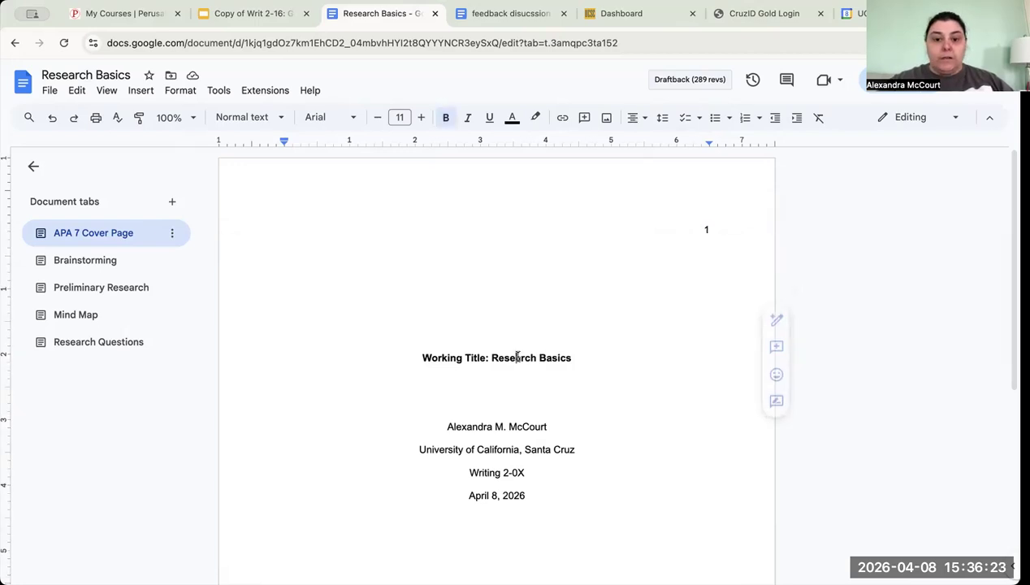
{"action": "left_click", "coordinate": [706, 212]}
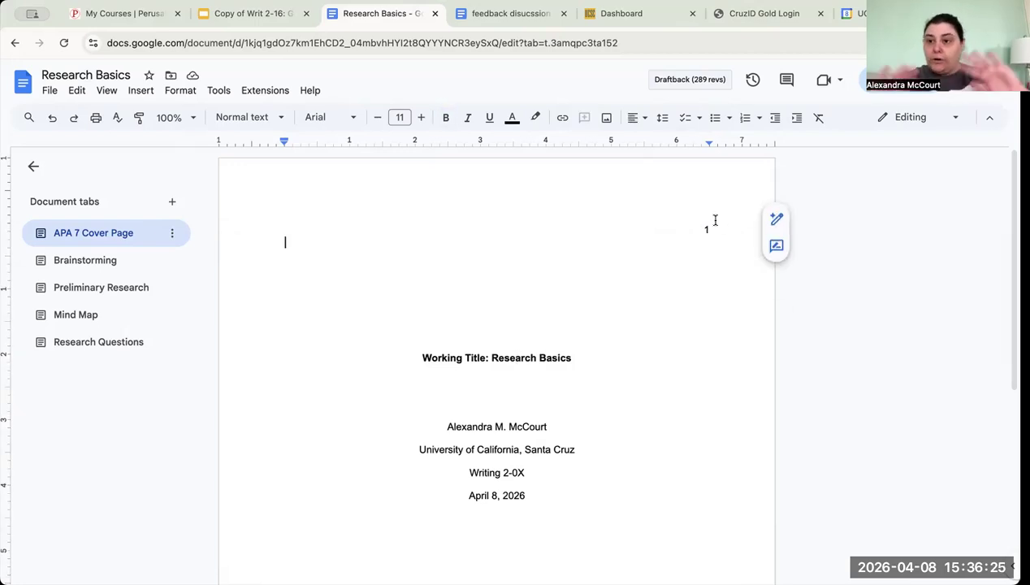
{"action": "left_click", "coordinate": [174, 117]}
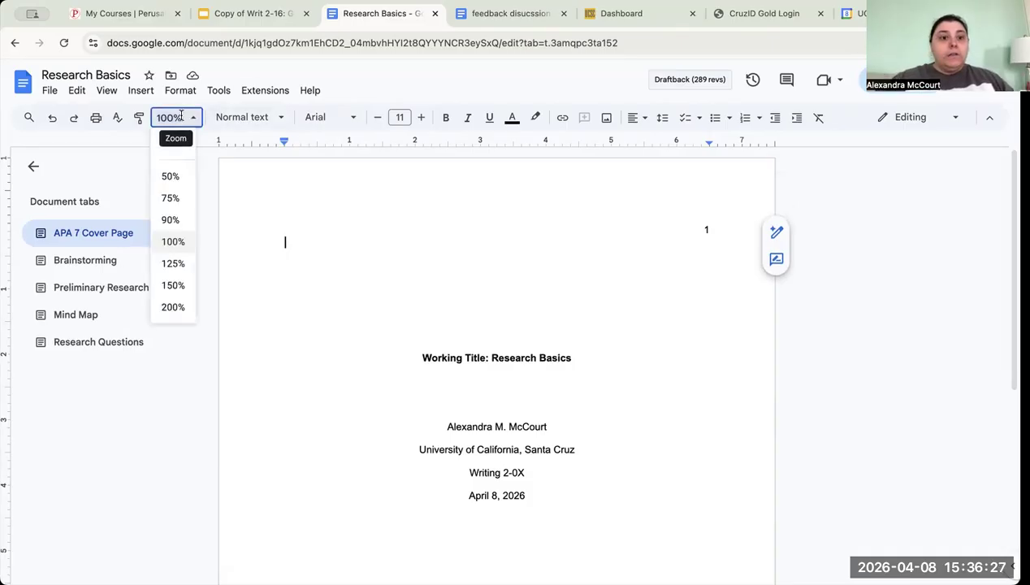
{"action": "left_click", "coordinate": [180, 179]}
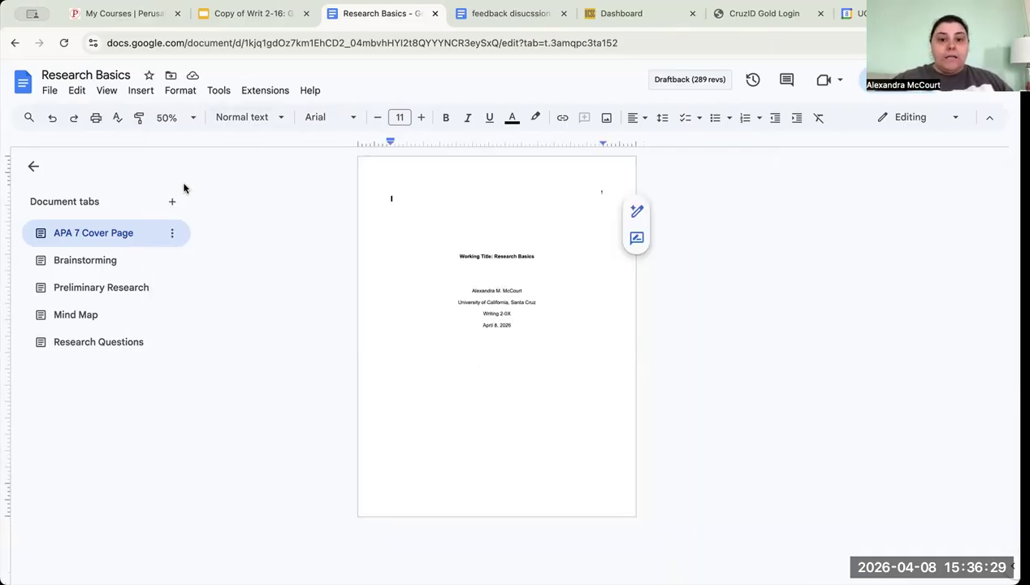